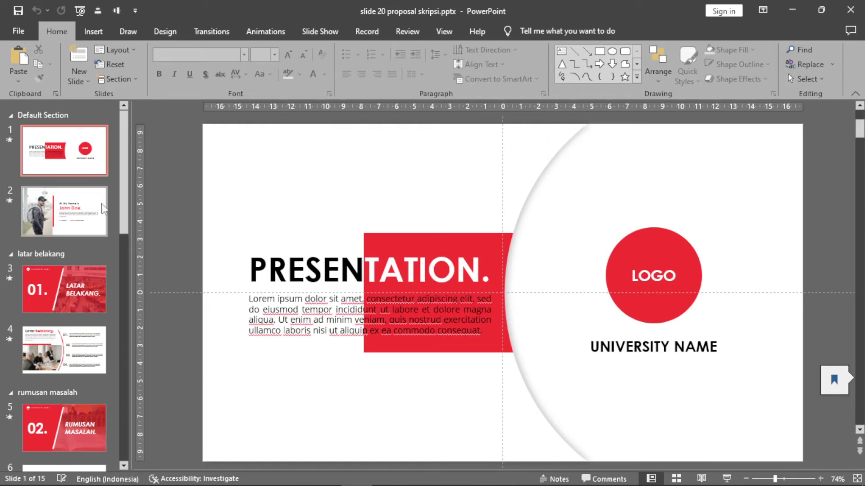
- Review slides 2 through 8, from Latar Belakang to Tujuan Penelitian
click(74, 214)
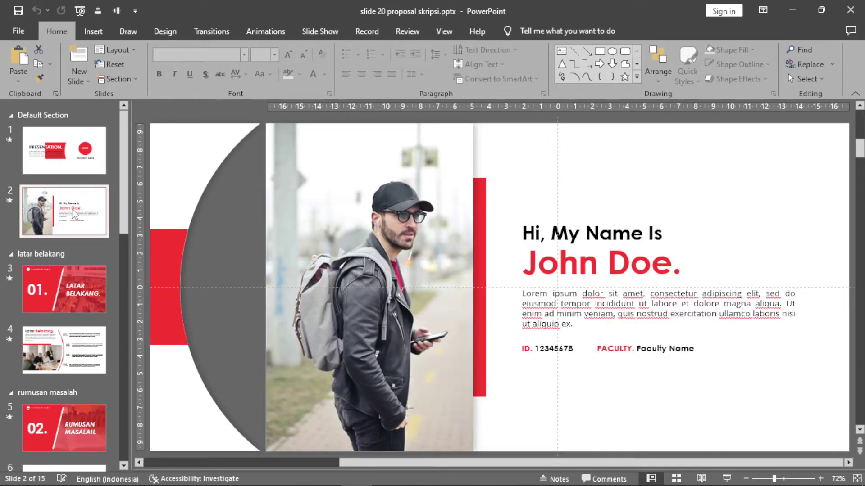
click(80, 290)
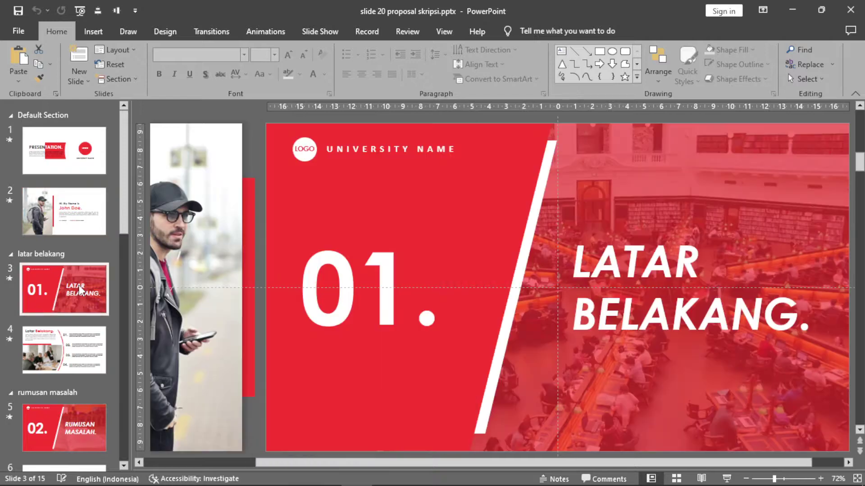
click(82, 354)
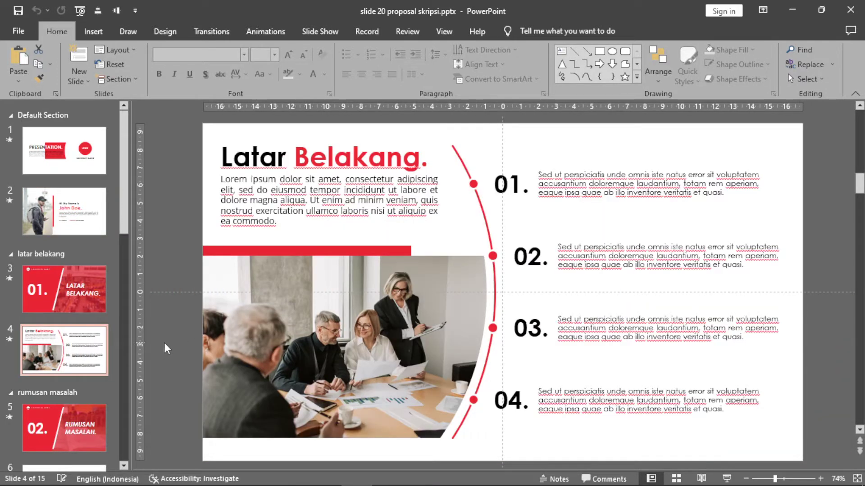
click(72, 426)
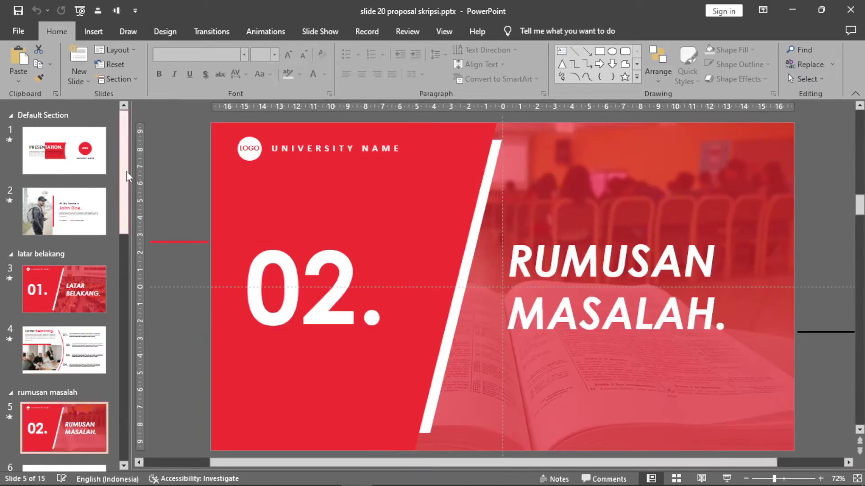
drag(126, 172, 128, 262)
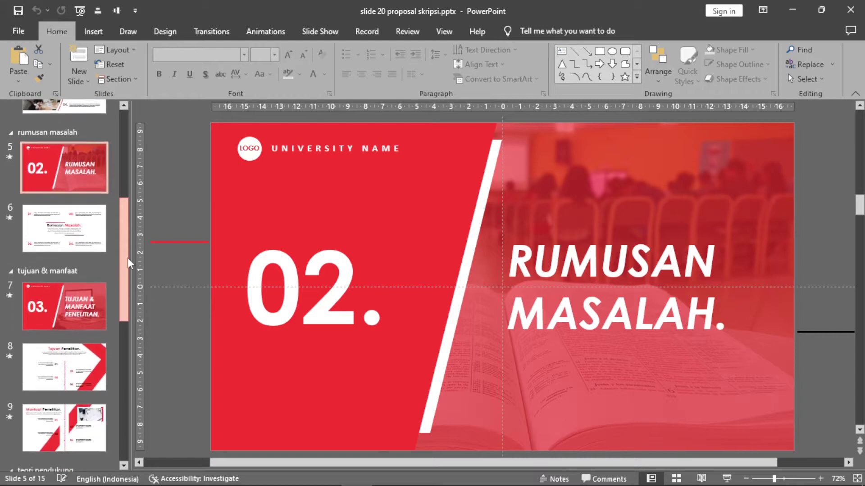
click(79, 212)
drag(124, 230, 124, 250)
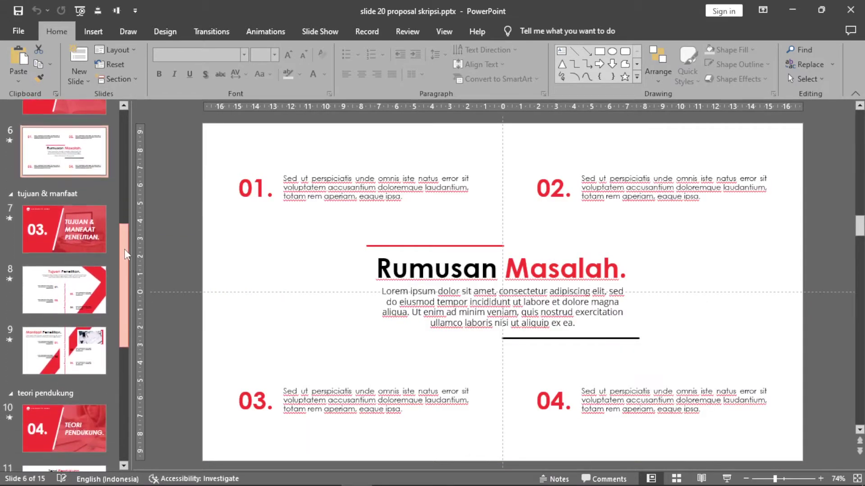
click(74, 235)
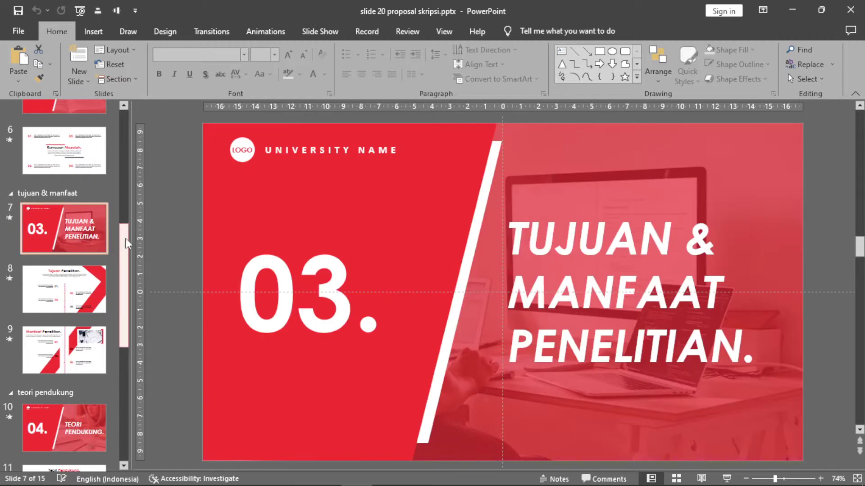
drag(126, 238, 126, 258)
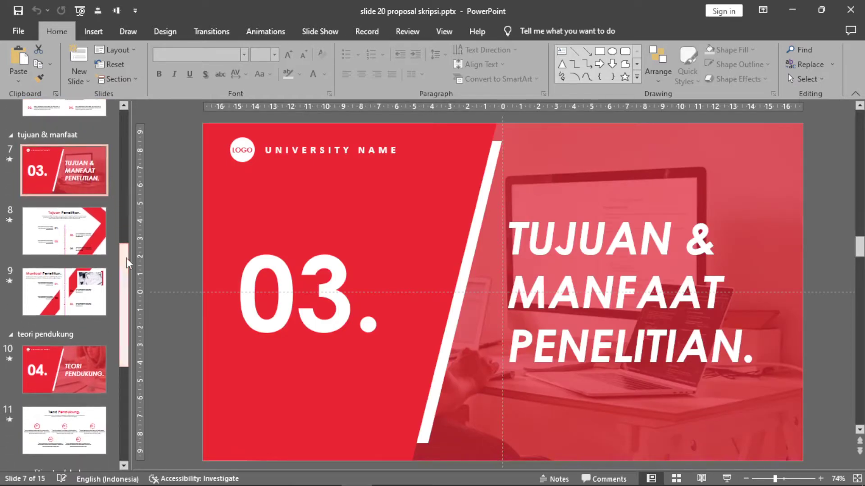
click(63, 232)
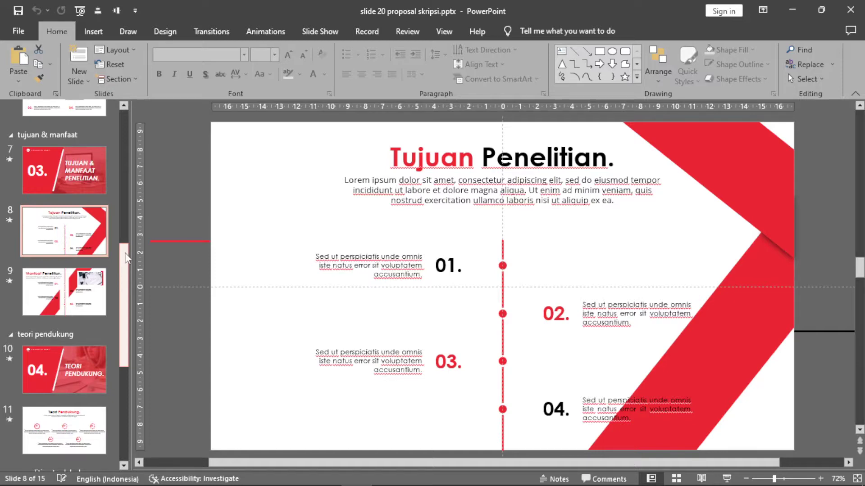
drag(125, 253, 125, 271)
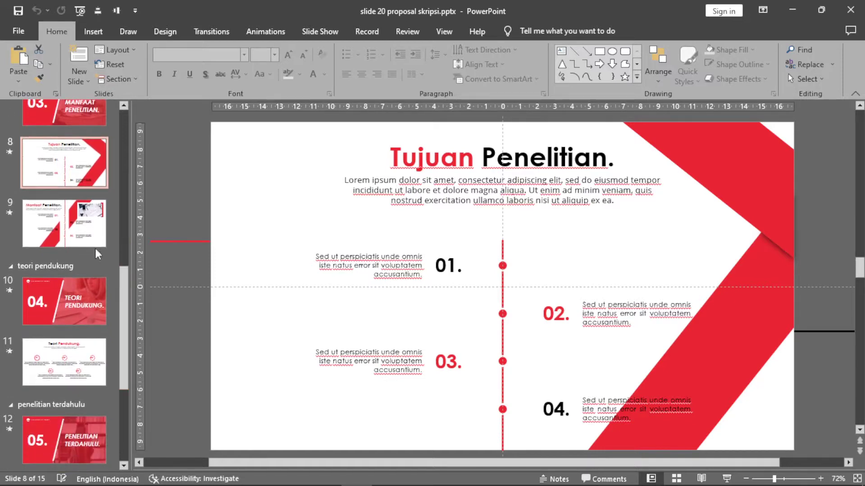
- Review slides 9 through 15, including Teori Pendukung, Penelitian Terdahulu and Metodologi
click(78, 233)
click(78, 312)
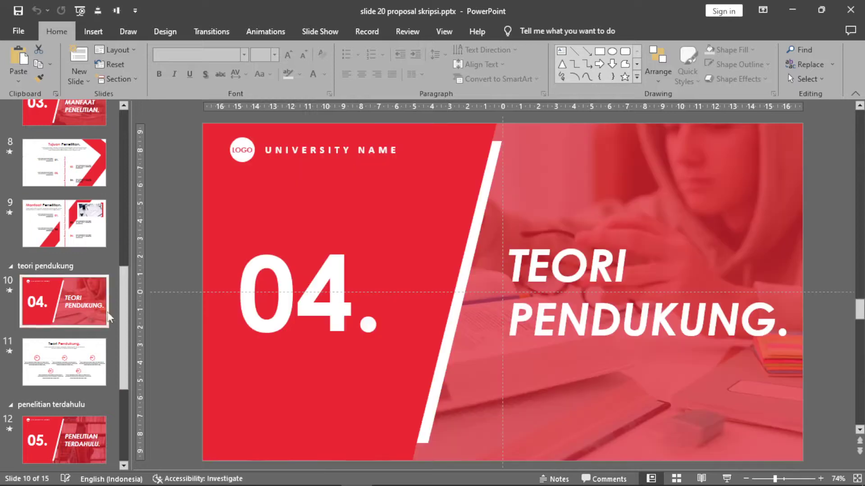
drag(125, 293, 124, 351)
key(Down)
click(105, 319)
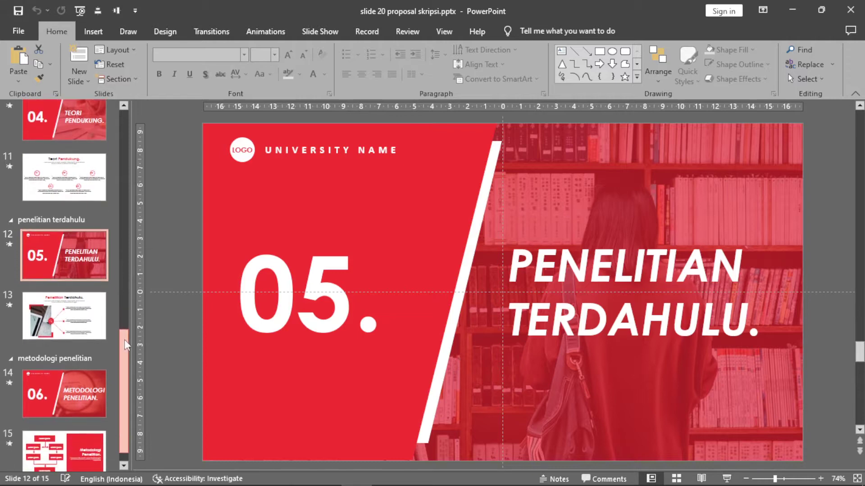
click(68, 299)
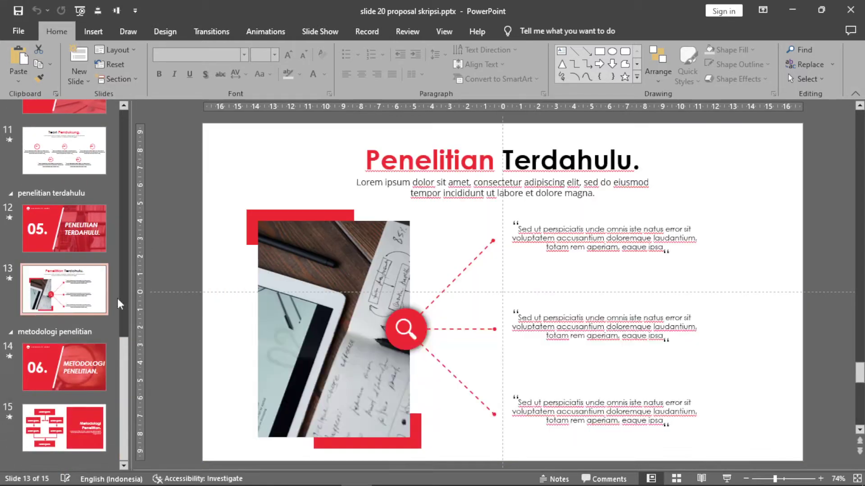
drag(125, 358, 128, 364)
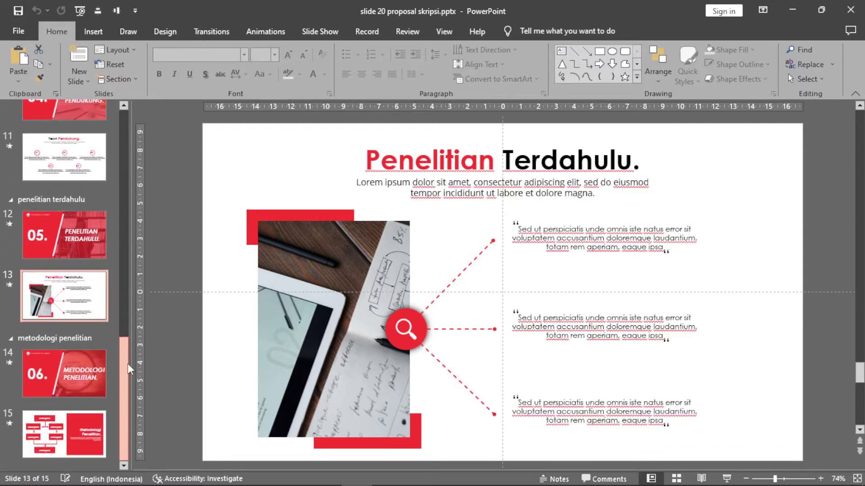
click(73, 366)
click(79, 427)
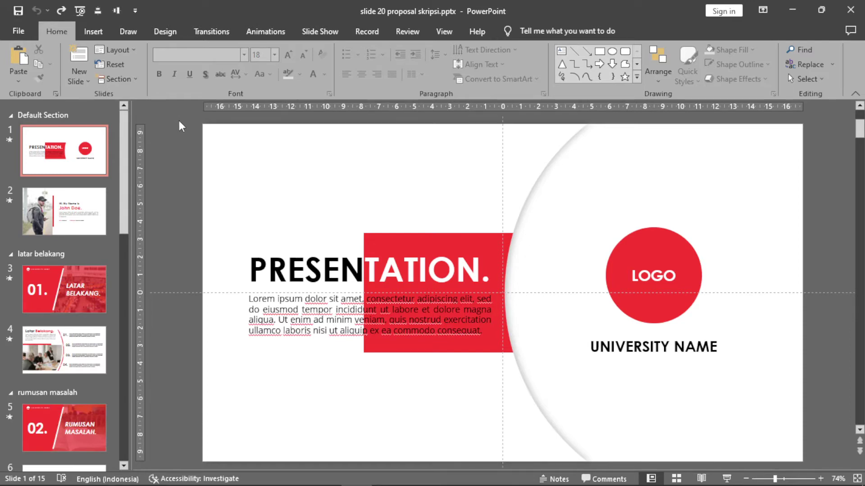
- Fill the red rectangle behind TATION on the title slide with light green
click(464, 189)
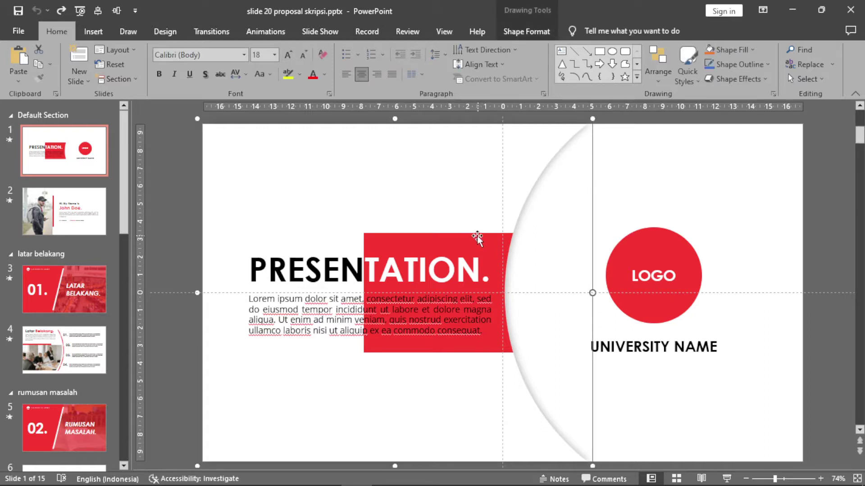
click(475, 234)
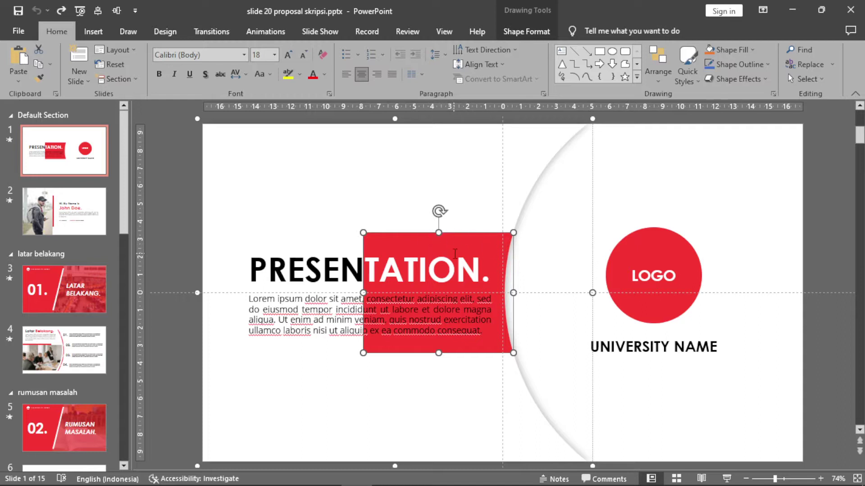
click(178, 145)
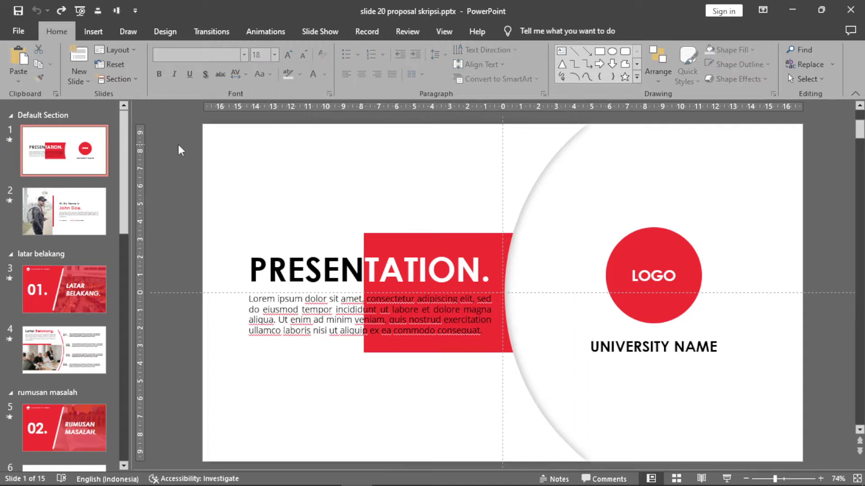
click(471, 238)
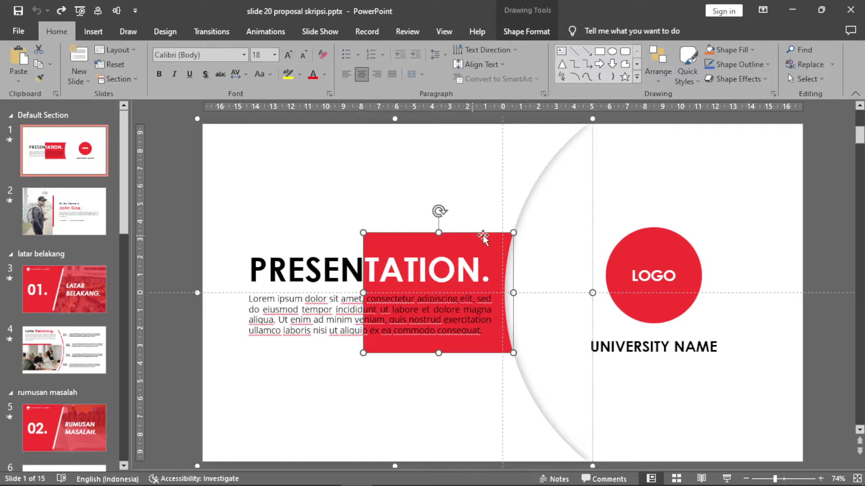
click(522, 31)
click(326, 50)
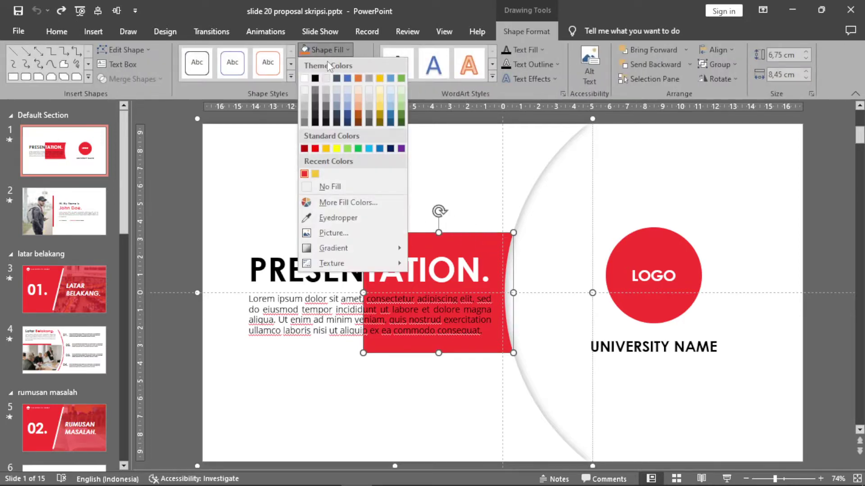
click(347, 148)
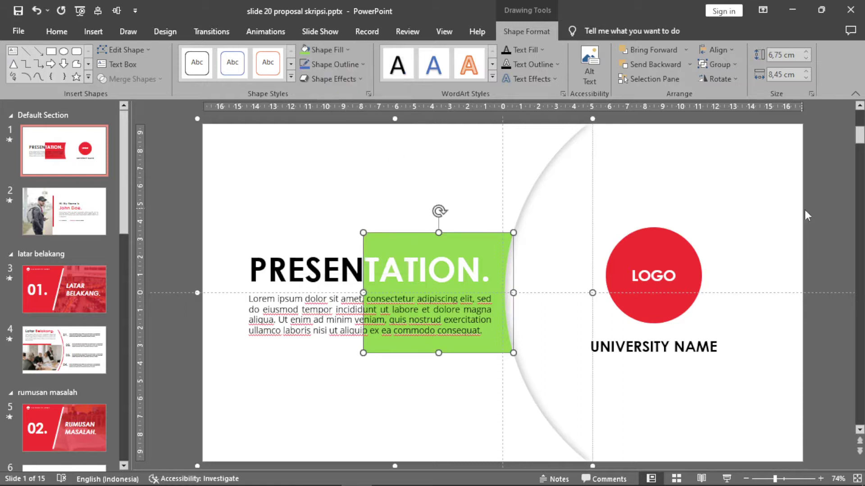
click(829, 224)
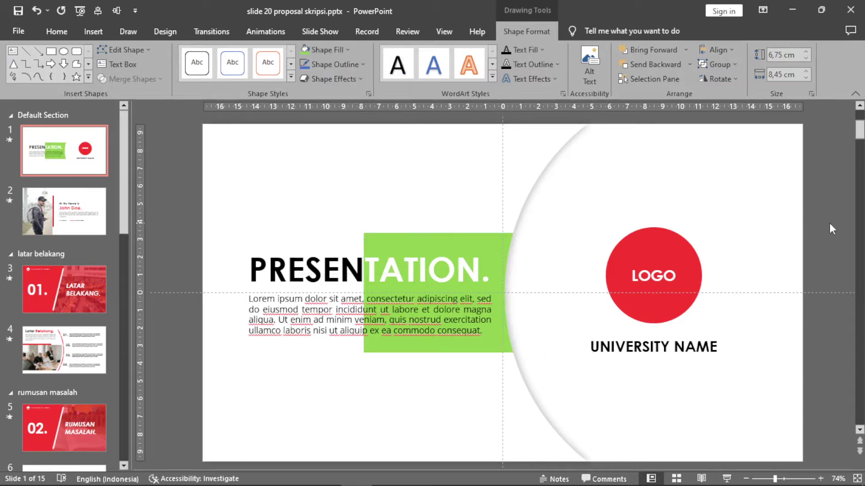
click(677, 240)
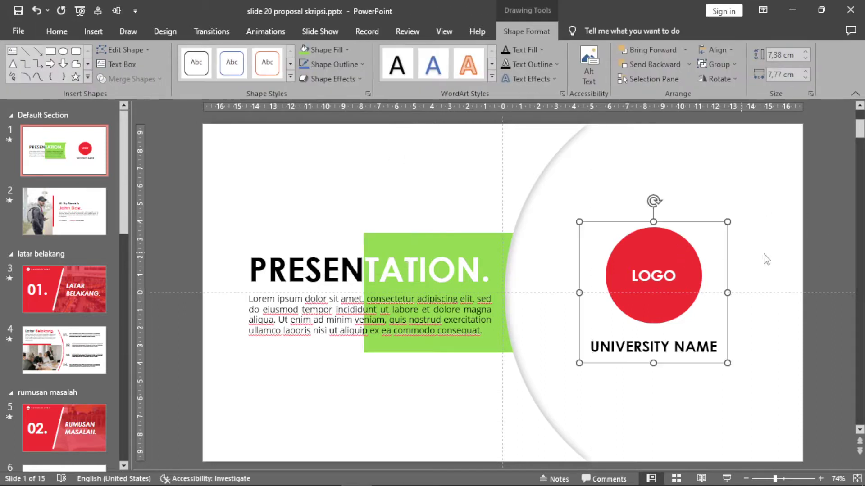
- Ungroup the LOGO circle from the UNIVERSITY NAME text, then go to slide 2
key(ctrl+shift+g)
click(826, 241)
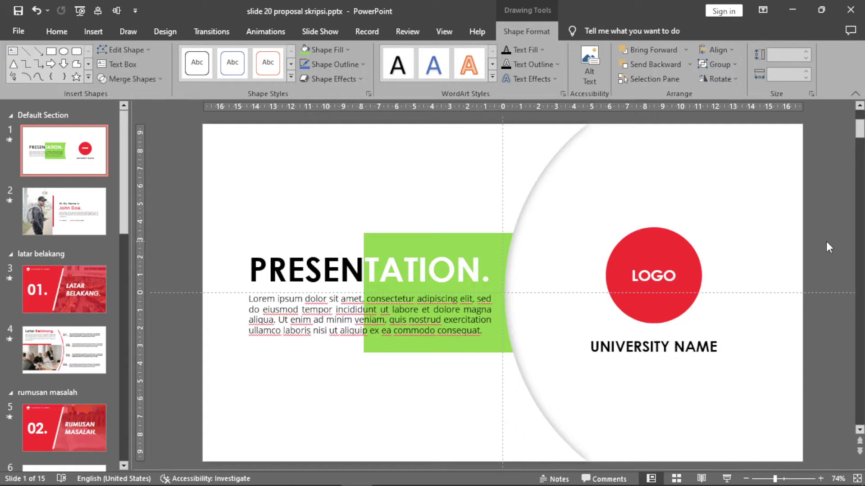
click(681, 237)
click(687, 346)
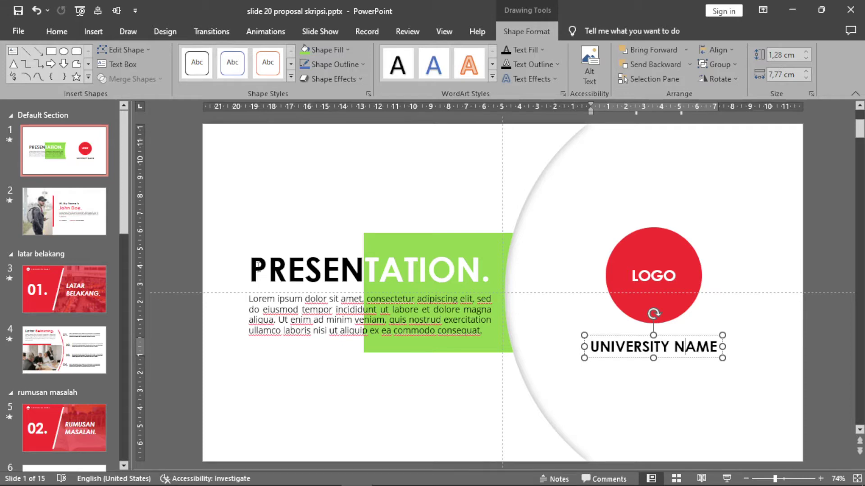
click(85, 208)
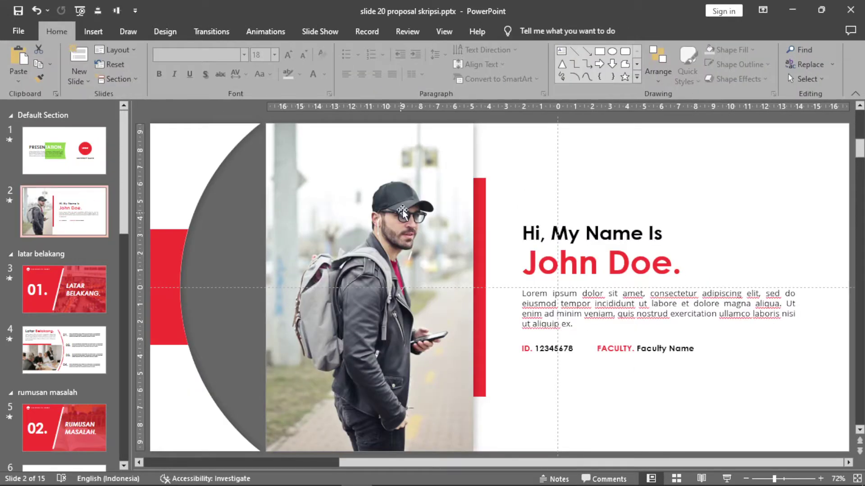
click(390, 192)
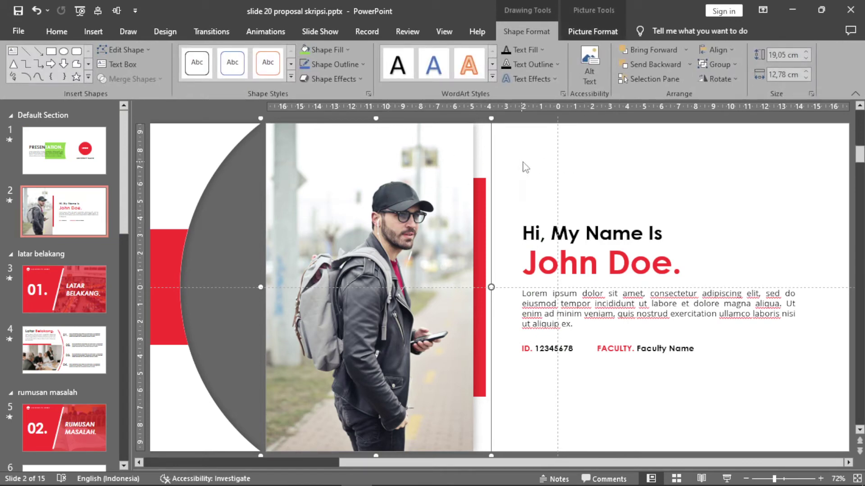
key(ctrl+z)
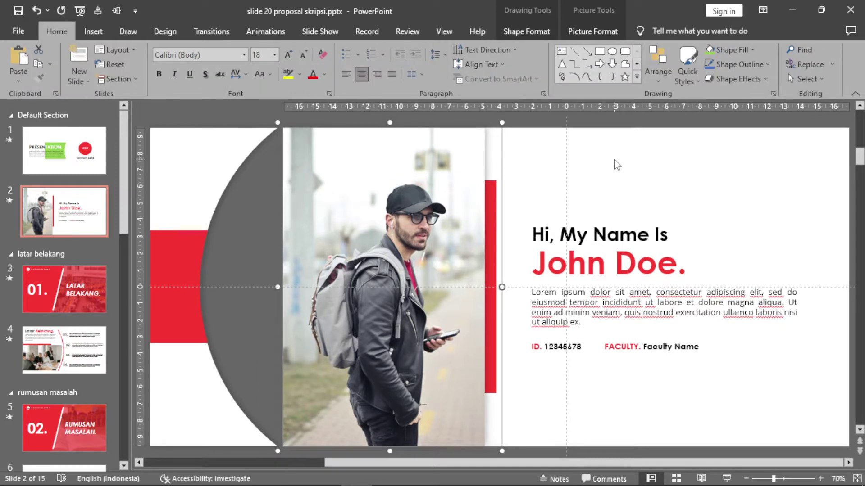
key(ctrl+y)
click(554, 155)
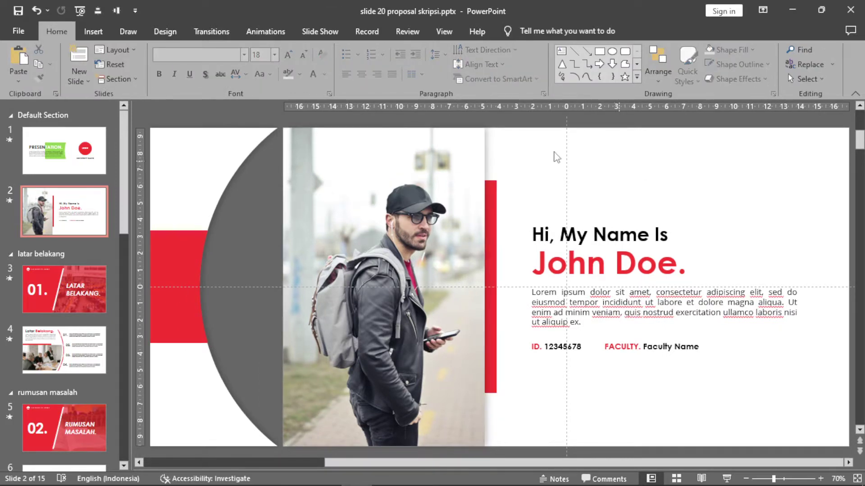
click(469, 151)
key(Delete)
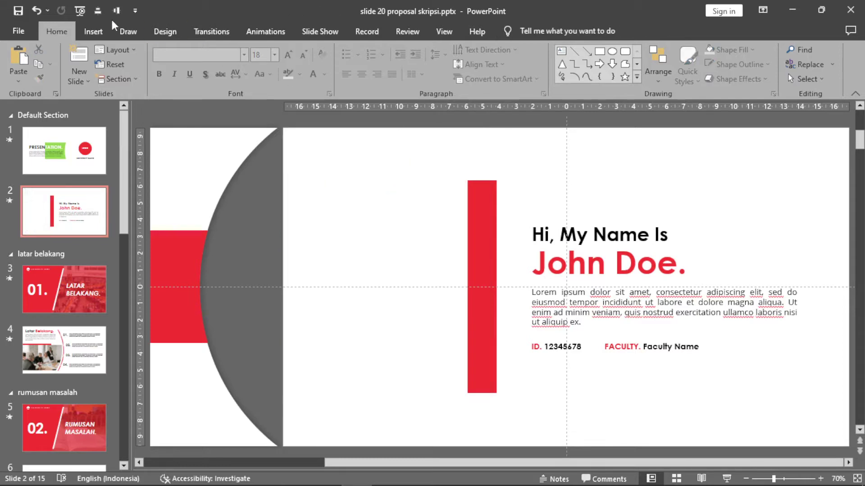
click(93, 31)
click(97, 65)
- Restore the deleted profile photo and move to slide 3, the LATAR BELAKANG divider
key(ctrl+z)
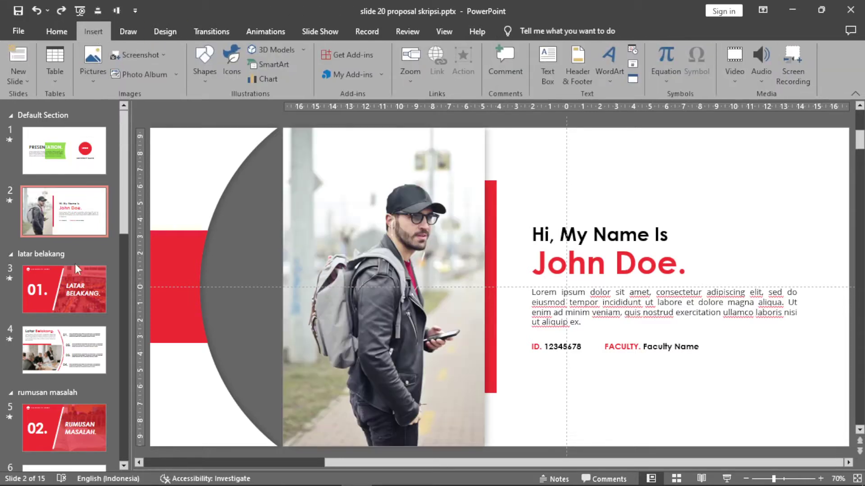
click(64, 289)
click(700, 197)
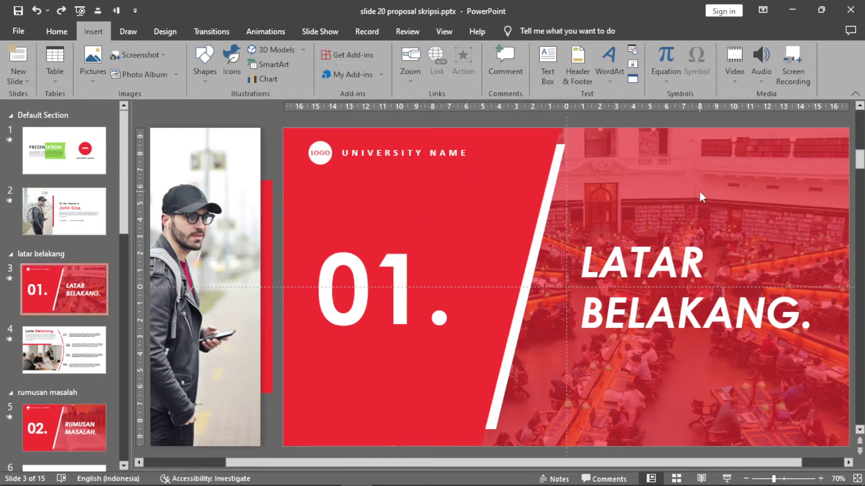
click(849, 462)
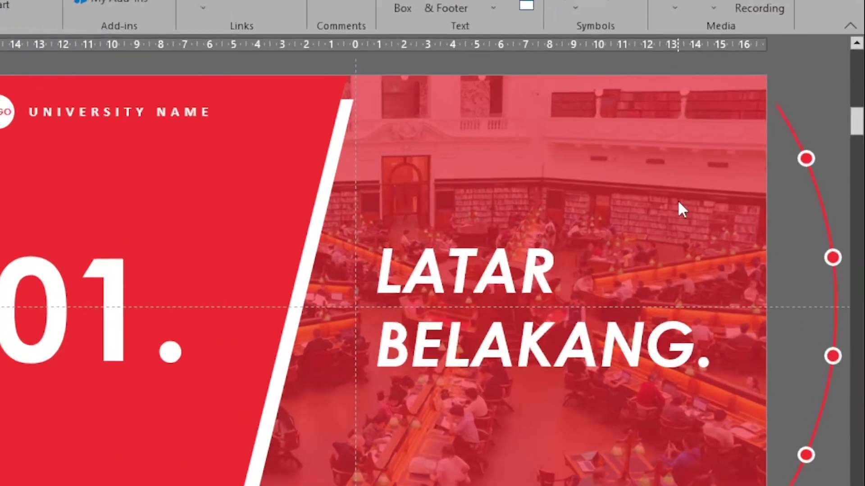
- Set slide 3's background picture fill to pexels-lizandro-flores-583475.jpg
right_click(738, 214)
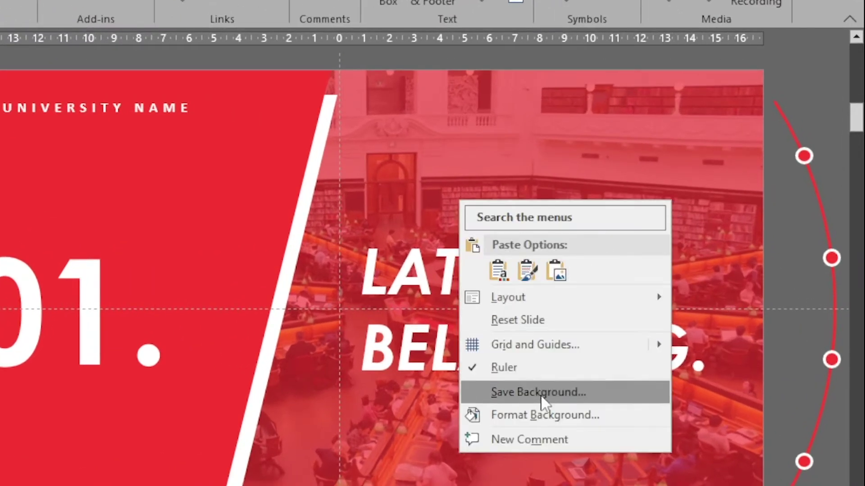
click(544, 420)
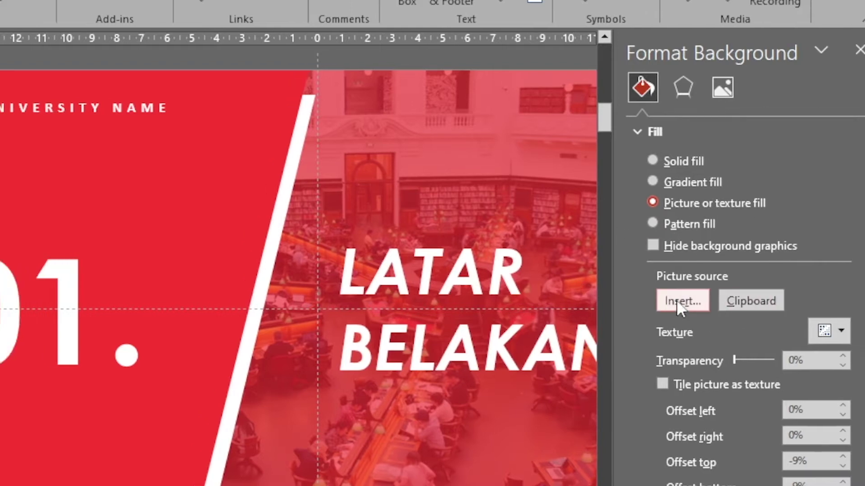
click(678, 302)
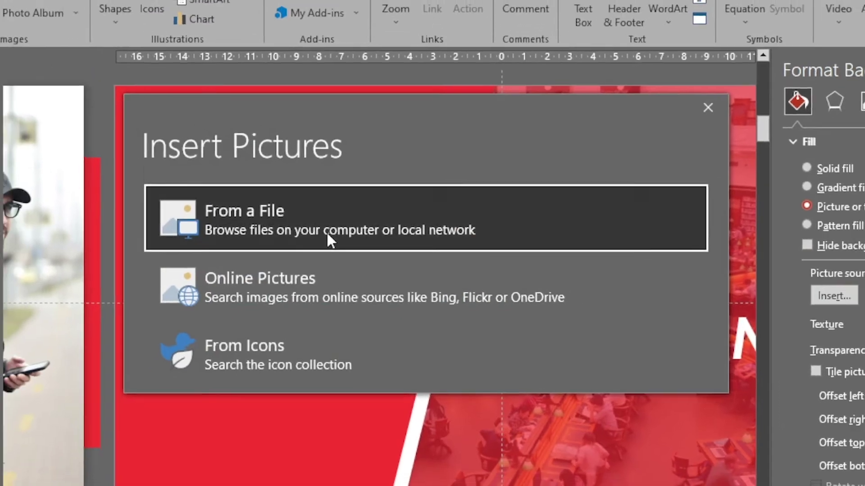
click(339, 237)
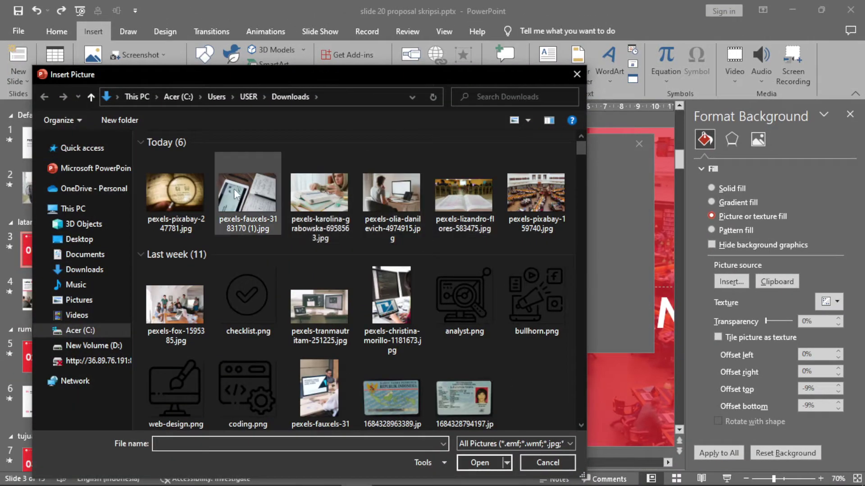
click(468, 202)
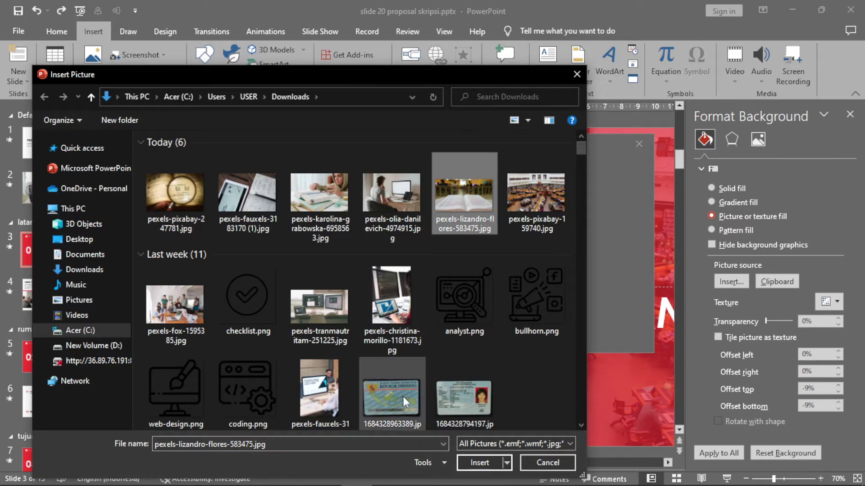
click(480, 464)
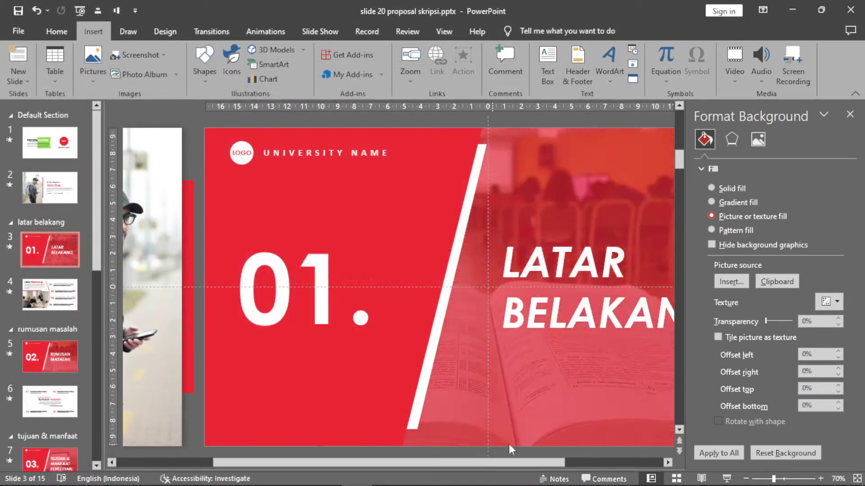
click(668, 463)
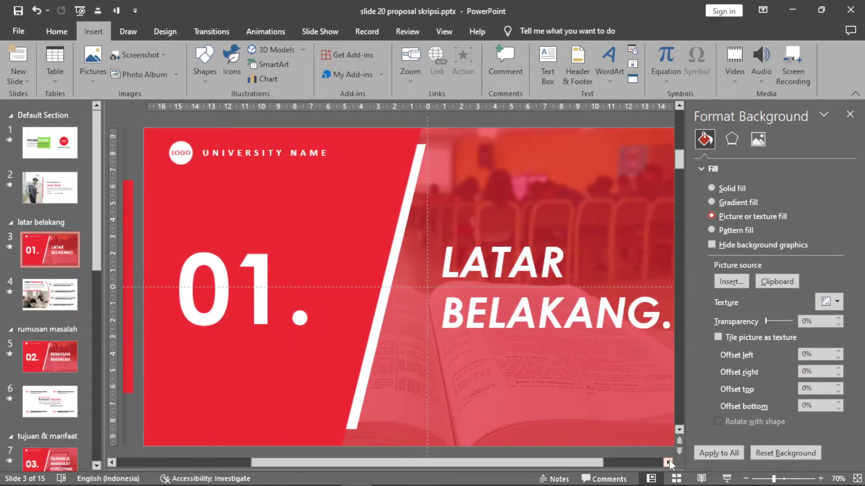
click(850, 114)
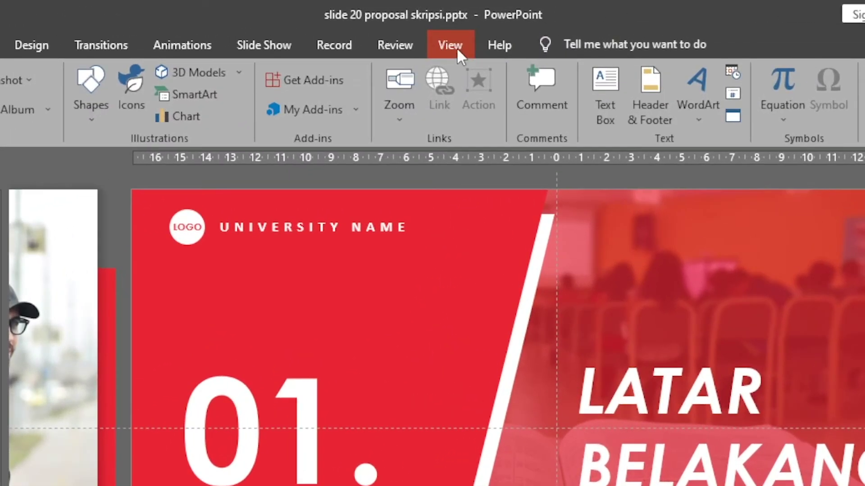
- In Slide Master, recolour the divider layout's pink overlay rectangle green, then exit master view
click(446, 32)
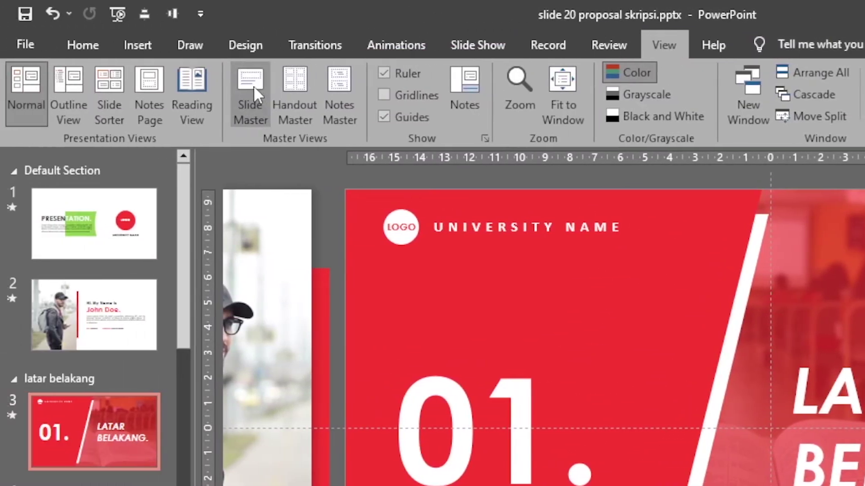
click(216, 75)
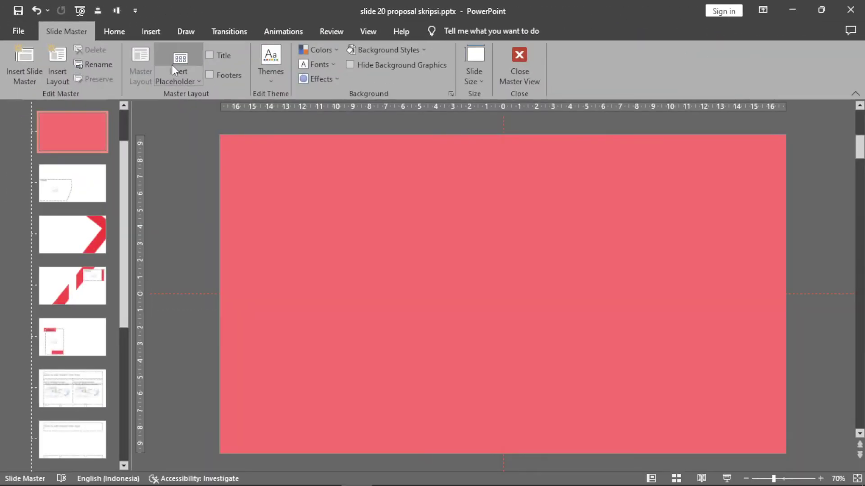
drag(126, 171, 127, 138)
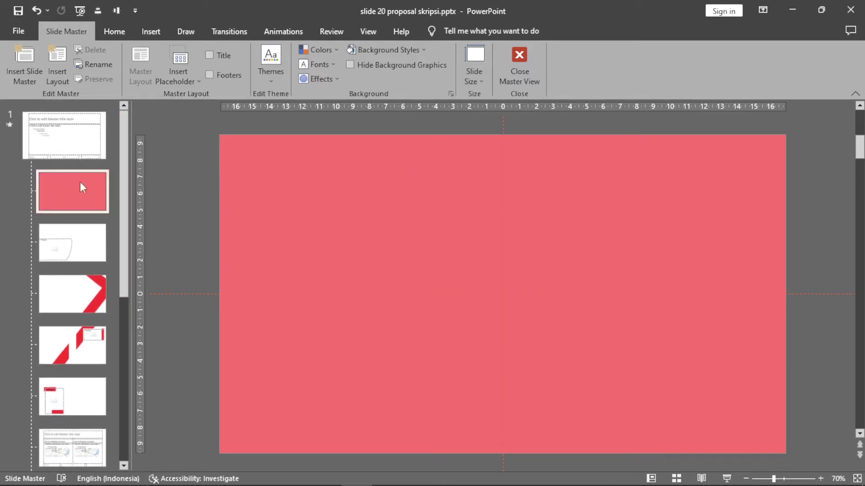
click(293, 186)
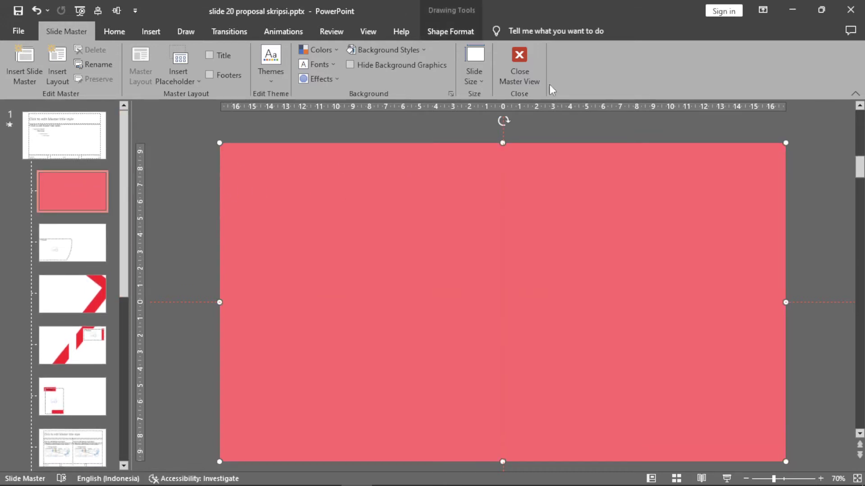
click(445, 30)
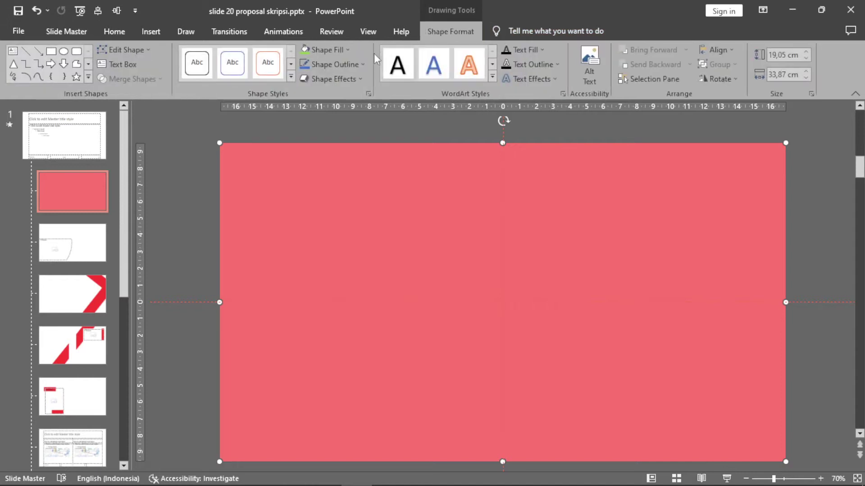
click(306, 49)
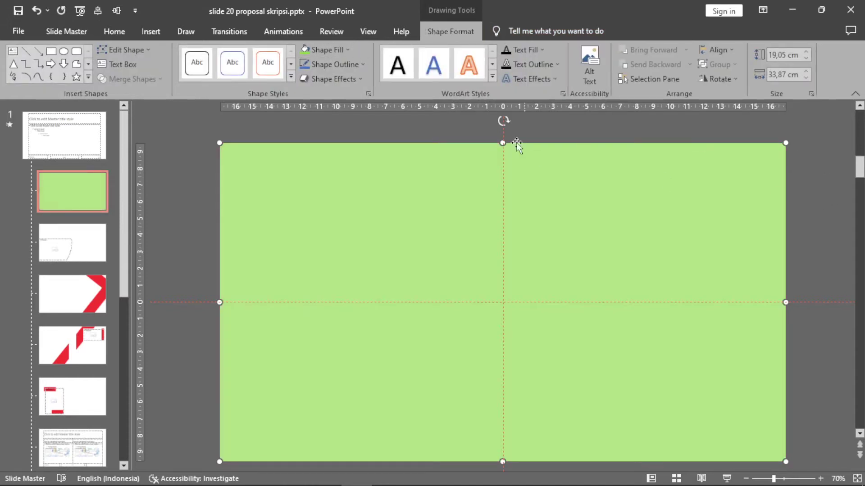
click(822, 151)
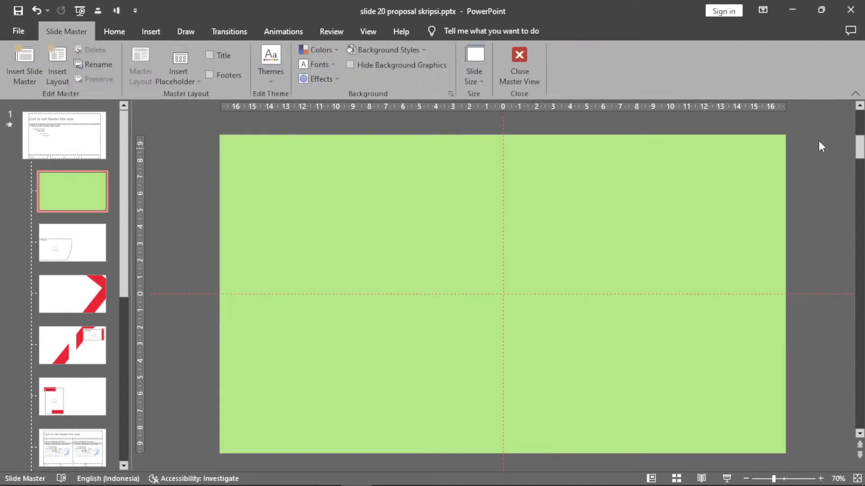
click(518, 52)
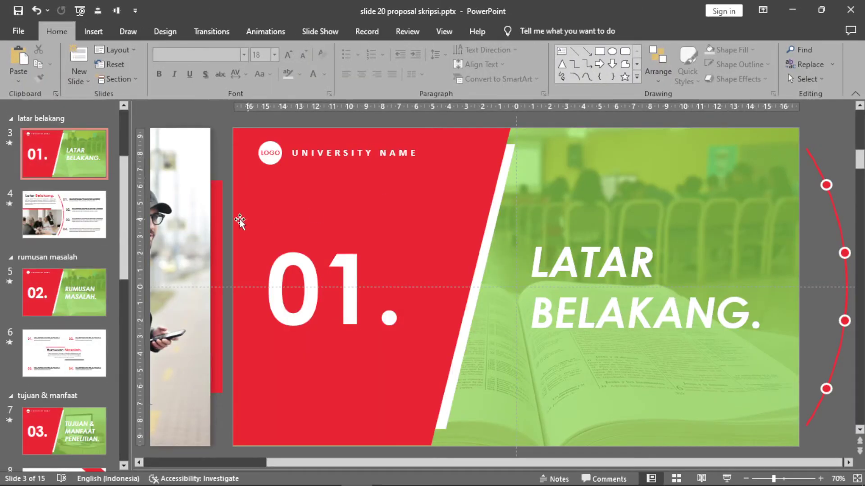
- Scroll the thumbnail pane and open slide 4, Latar Belakang
mouse_move(124, 180)
mouse_down()
mouse_move(137, 347)
mouse_move(143, 166)
mouse_up()
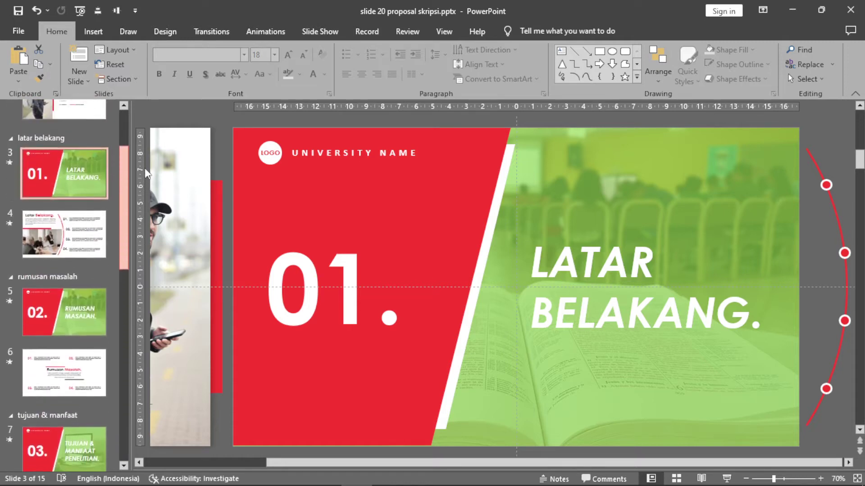
click(380, 213)
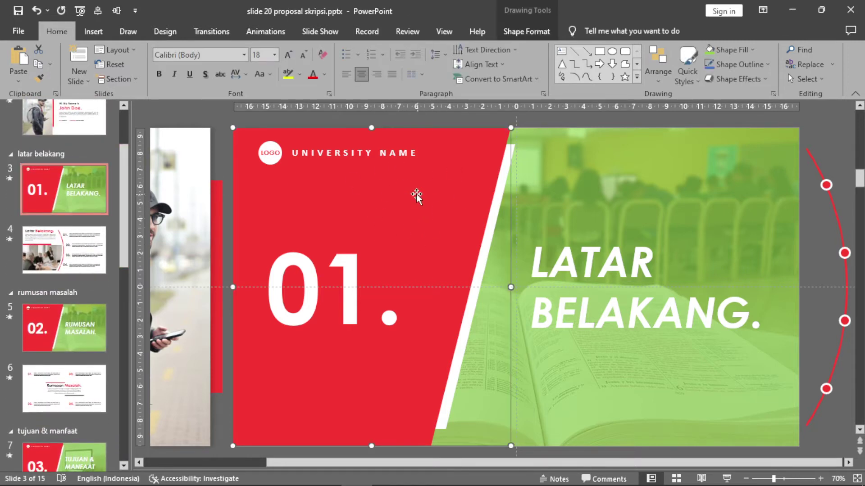
click(103, 242)
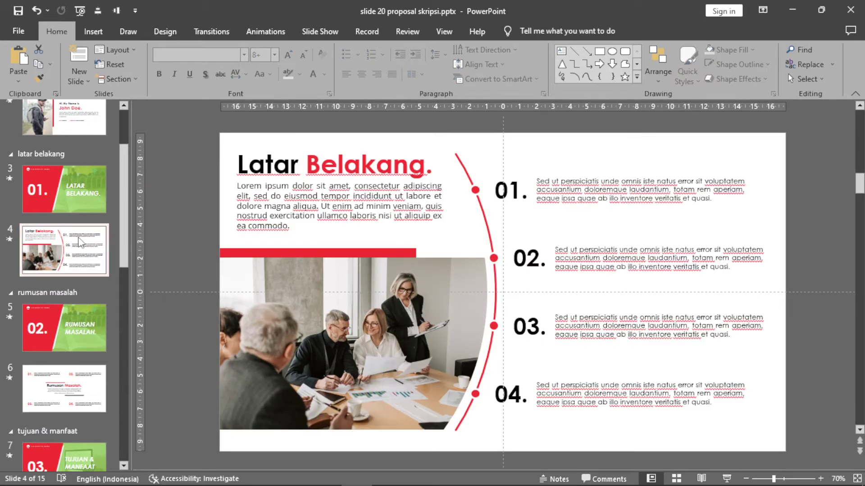
- Swap slide 4's meeting photo for pexels-olia-danilevich-4974915.jpg in the picture placeholder
drag(333, 284, 391, 275)
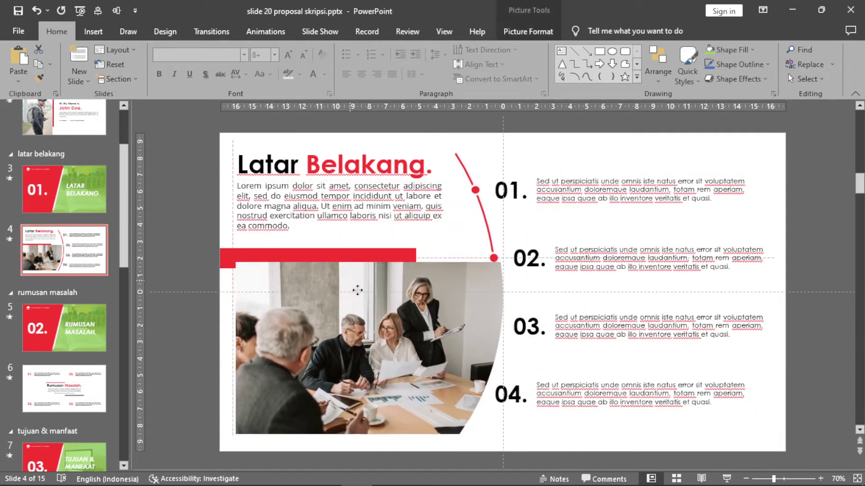
key(ctrl+z)
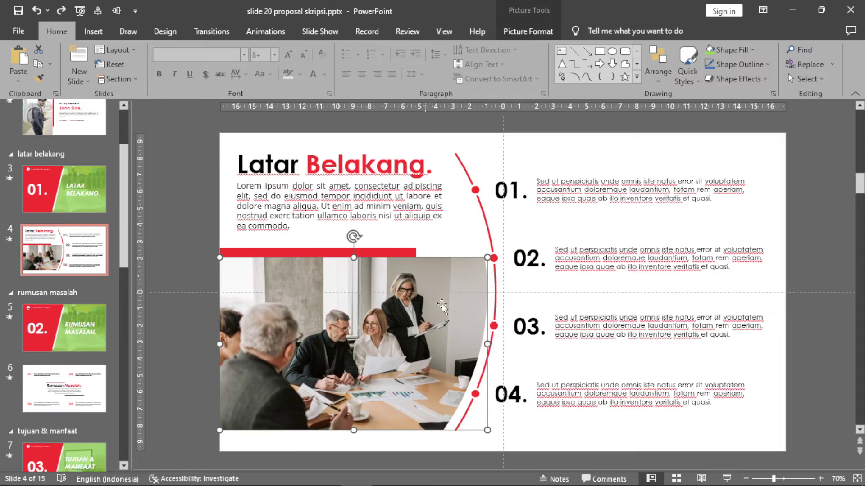
click(180, 220)
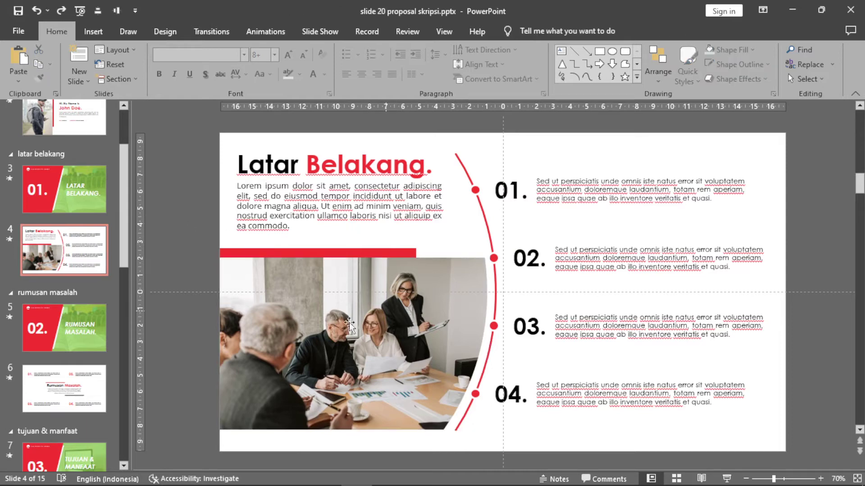
click(382, 345)
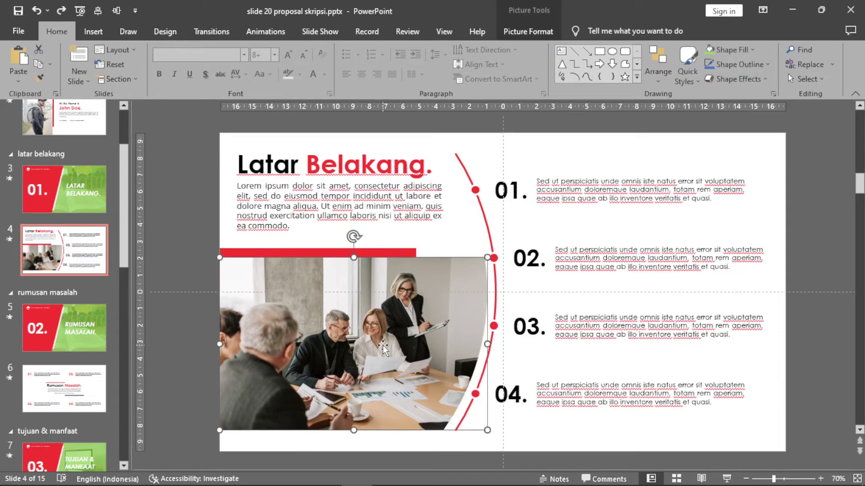
key(Delete)
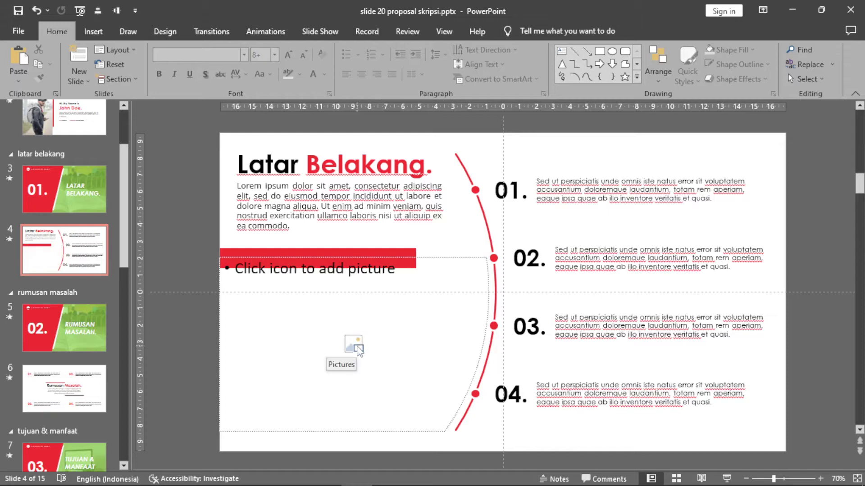
click(356, 346)
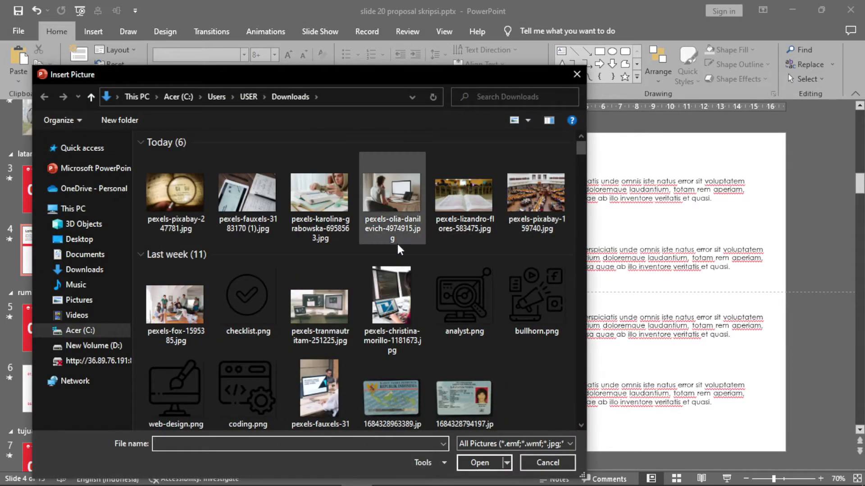
click(388, 204)
click(470, 464)
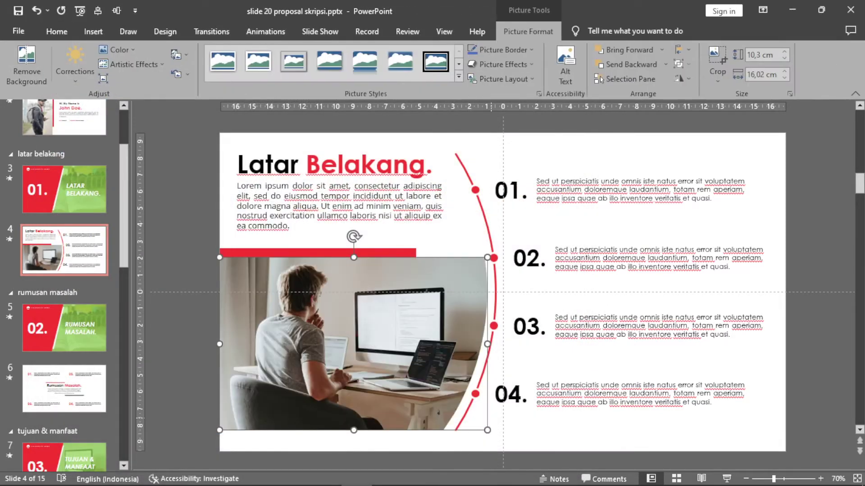
key(Escape)
click(599, 171)
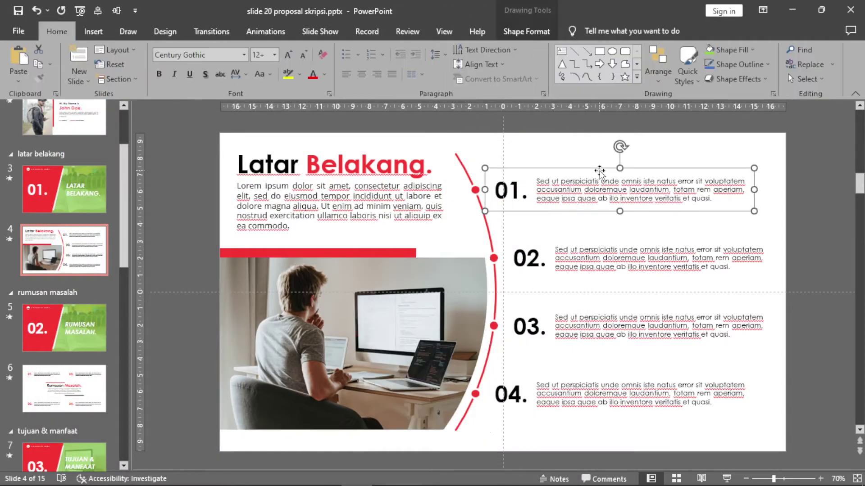
- Give the 01–04 numbered groups a Fly In entrance from the right
shift+click(592, 247)
shift+click(591, 335)
shift+click(587, 388)
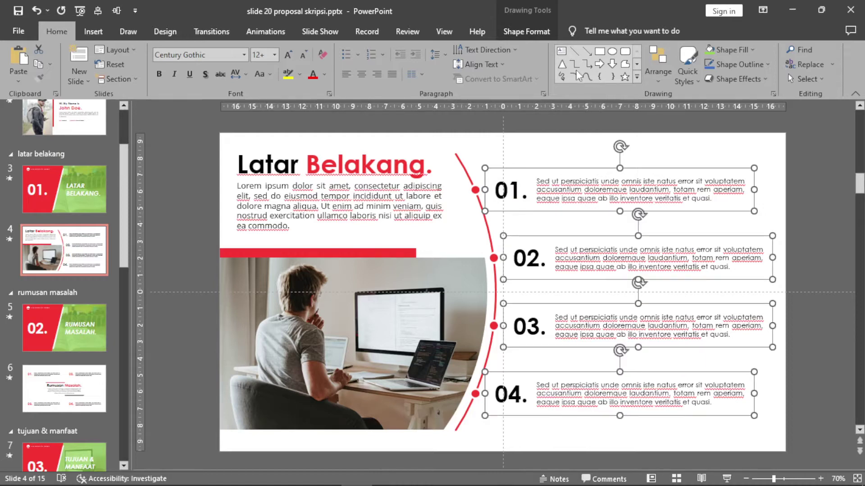
click(266, 31)
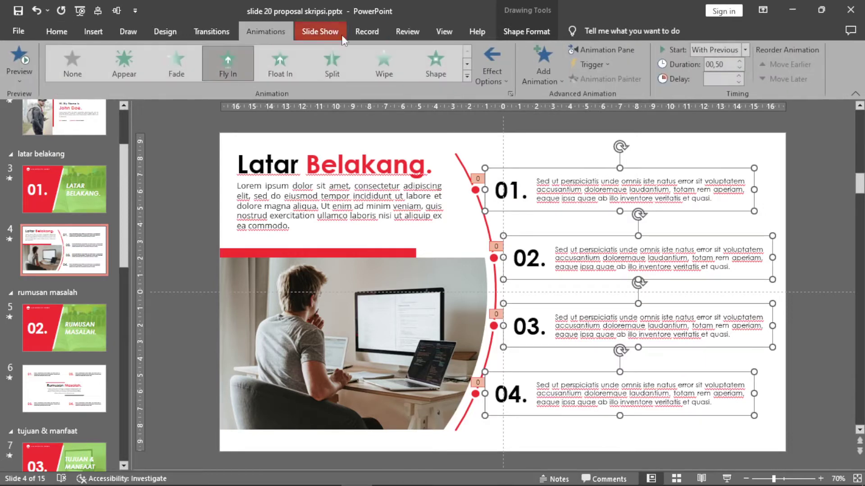
click(224, 53)
click(491, 82)
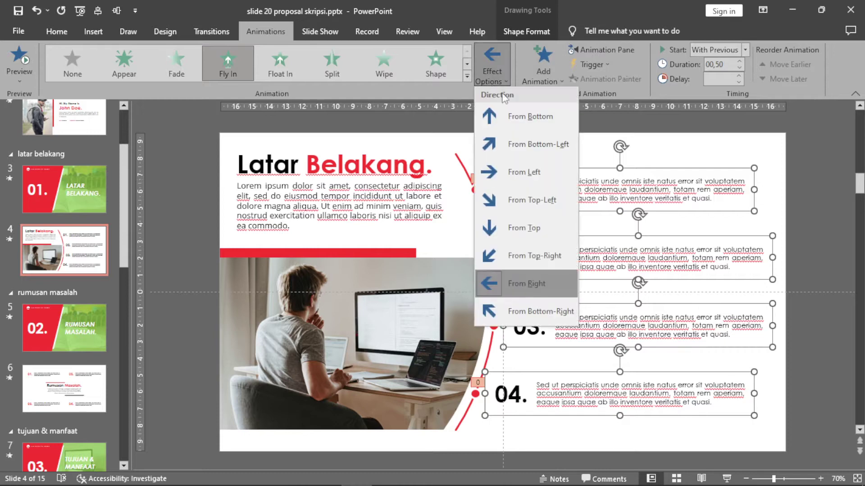
click(527, 283)
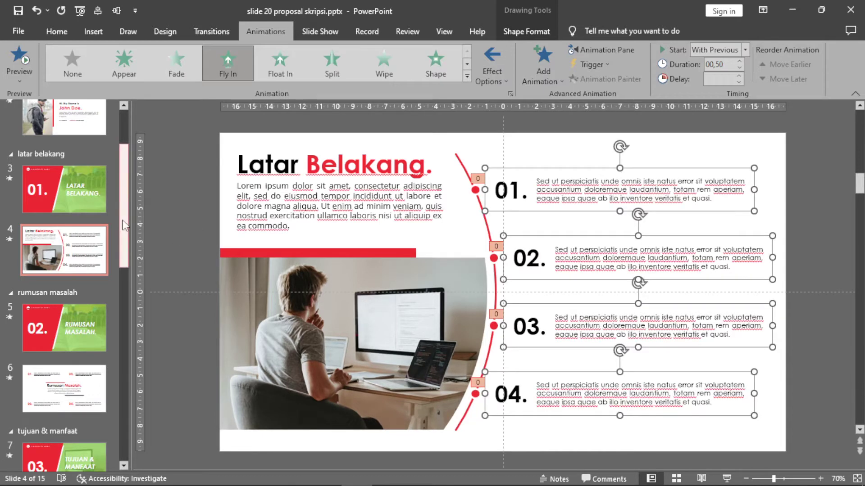
drag(125, 225, 134, 324)
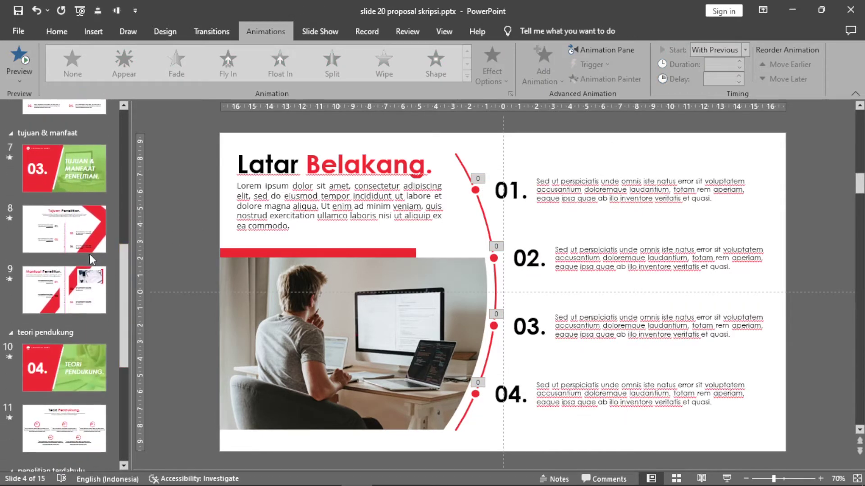
- Compare the Tujuan Penelitian and Manfaat Penelitian slides and check their transition settings
click(88, 246)
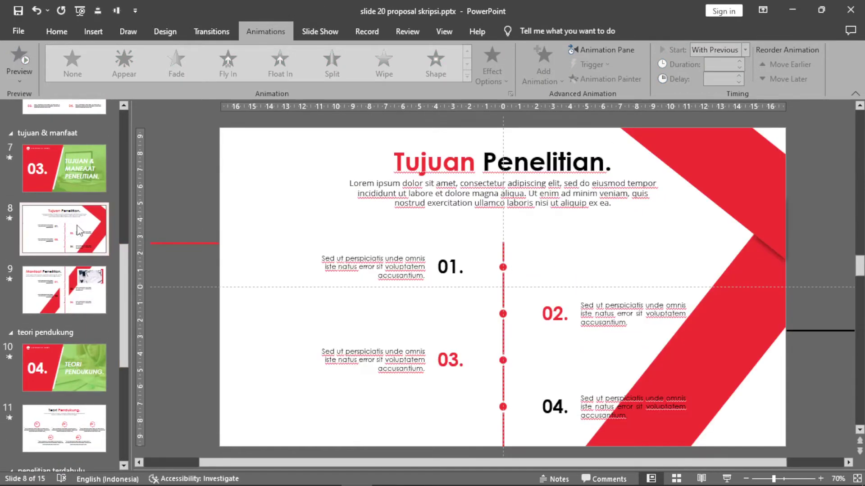
click(81, 301)
key(Up)
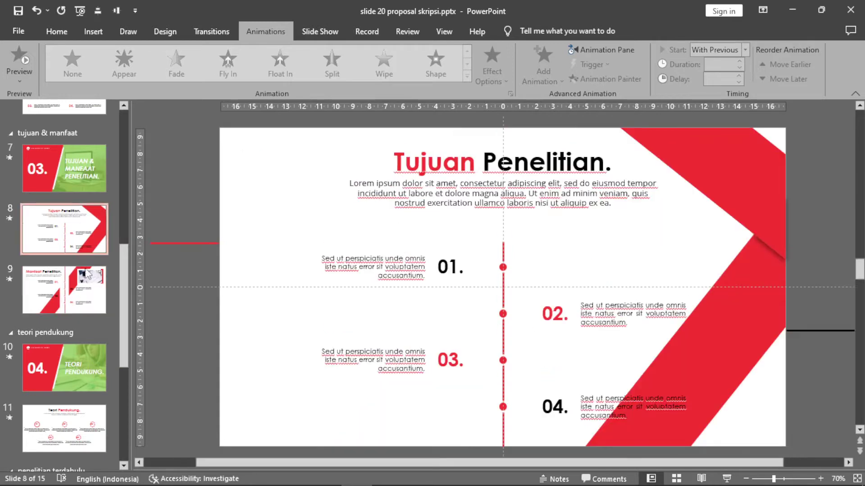
click(88, 275)
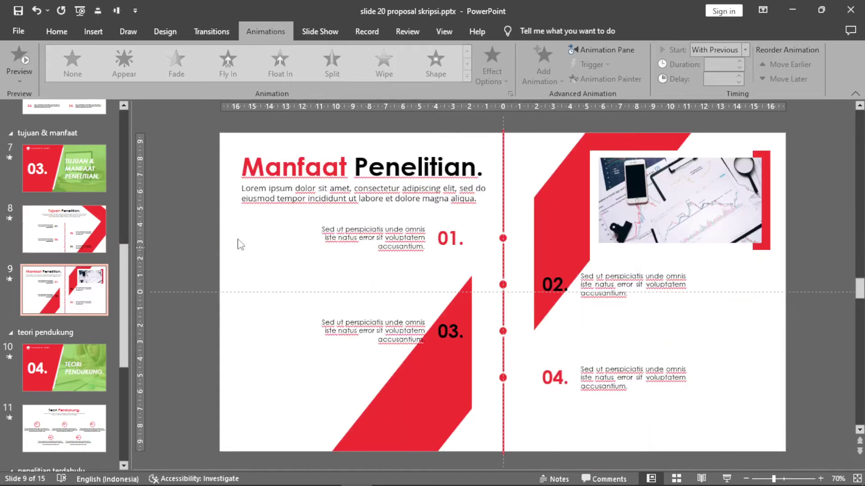
click(202, 30)
click(64, 229)
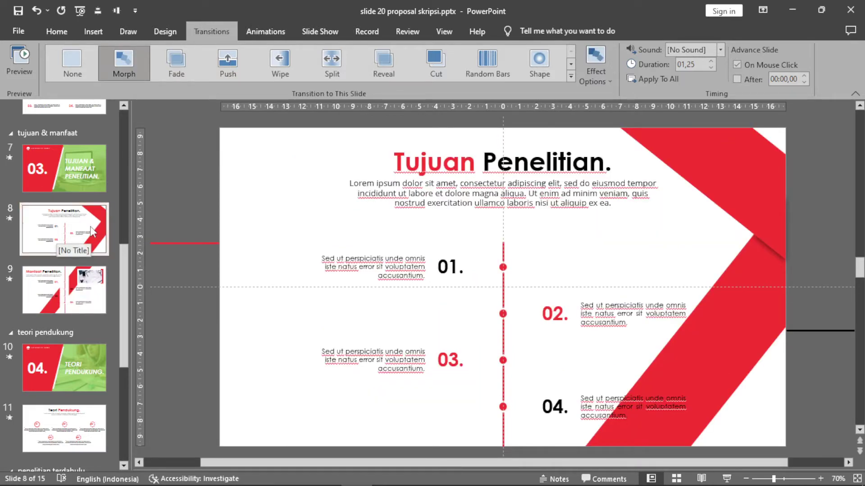
click(82, 288)
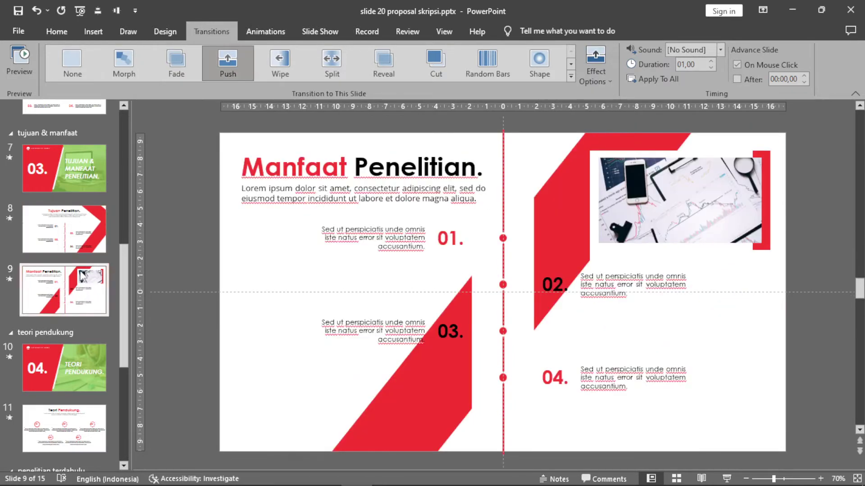
click(87, 235)
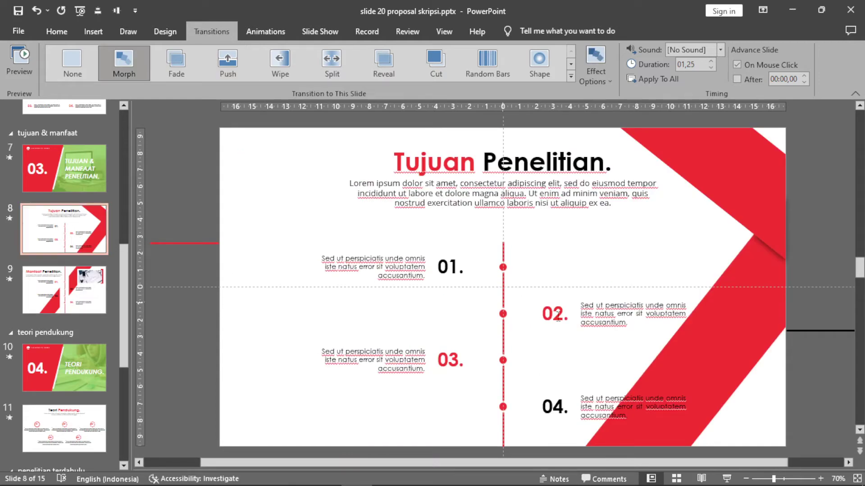
- Play the slide show from Tujuan Penelitian into Manfaat Penelitian, then return to the Latar Belakang slide
click(726, 479)
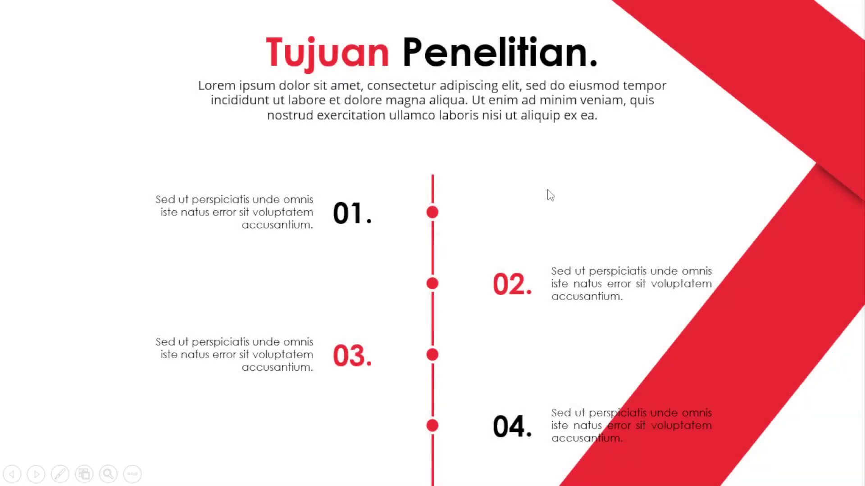
click(548, 191)
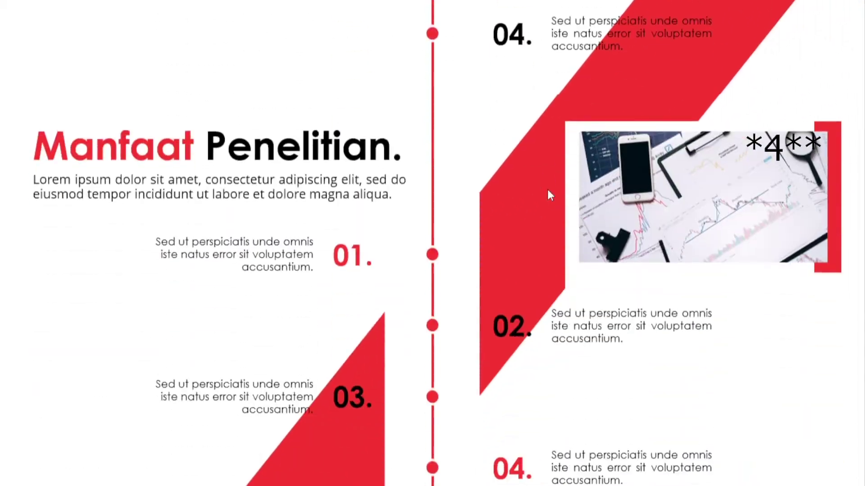
key(Escape)
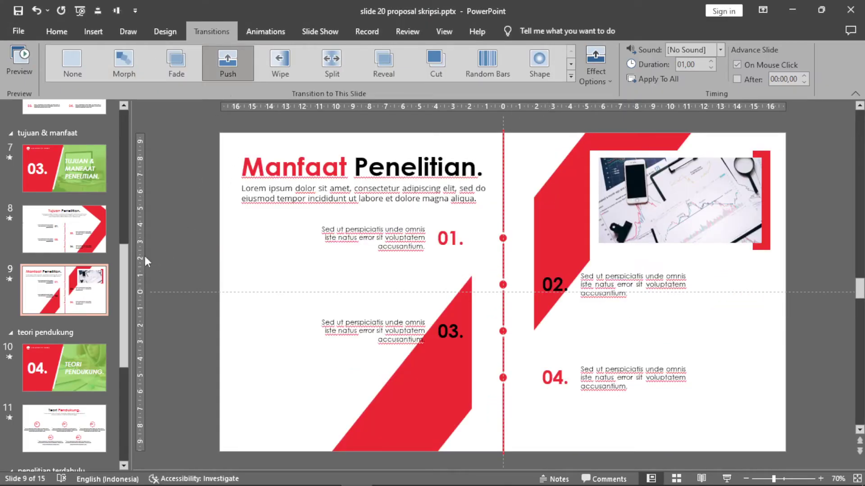
scroll(128, 269, up, 5)
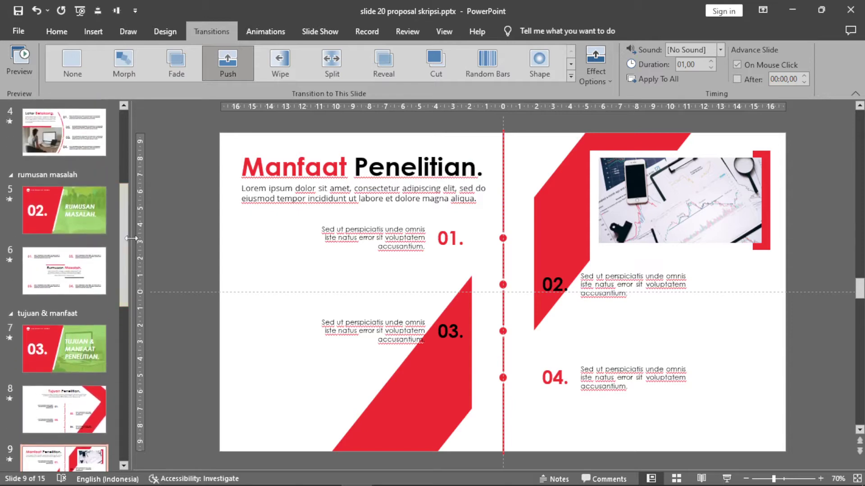
click(84, 143)
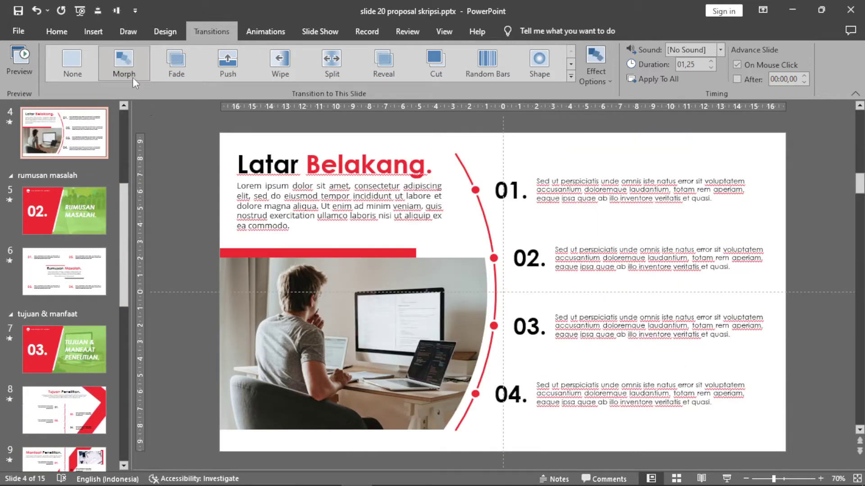
drag(127, 222, 140, 297)
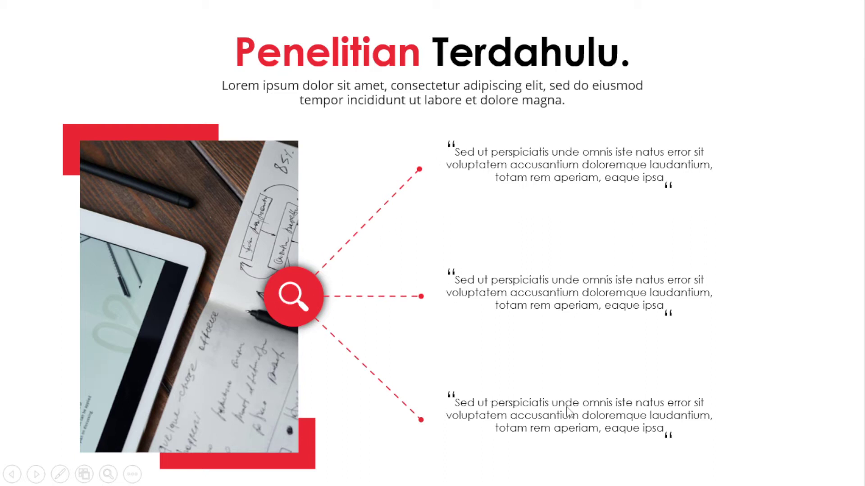
- Apply the Grow/Shrink emphasis animation to the magnifier circle on slide 14
key(Escape)
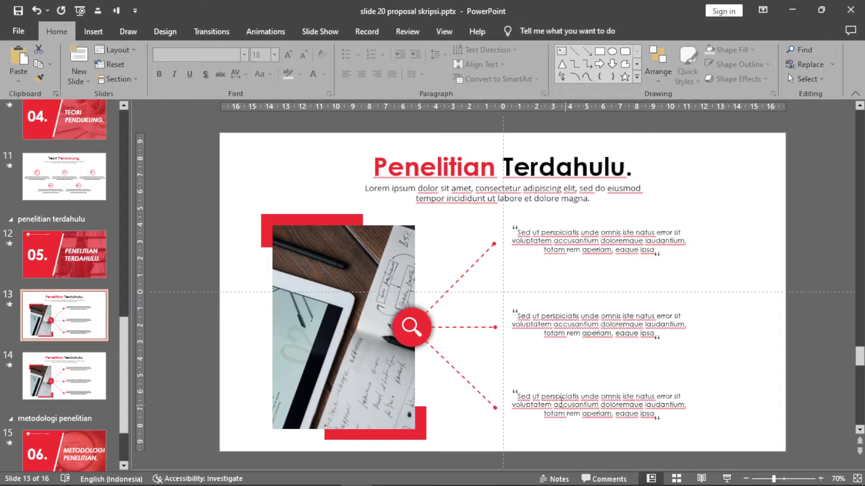
click(87, 373)
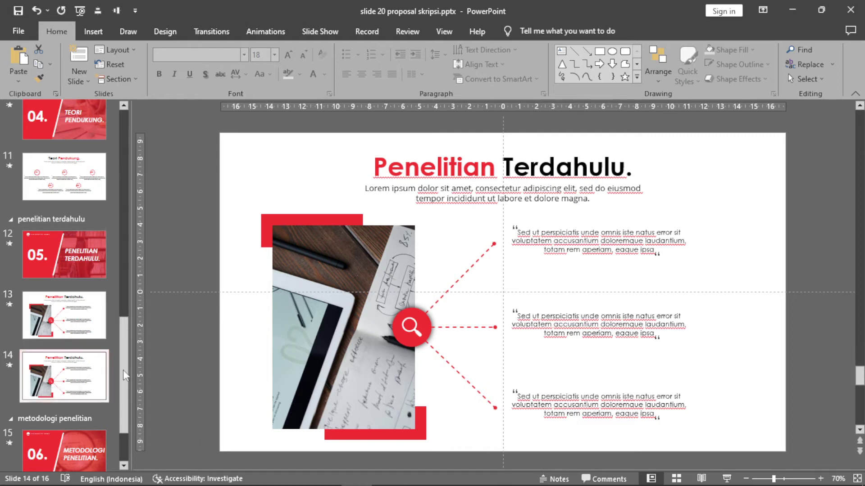
click(414, 313)
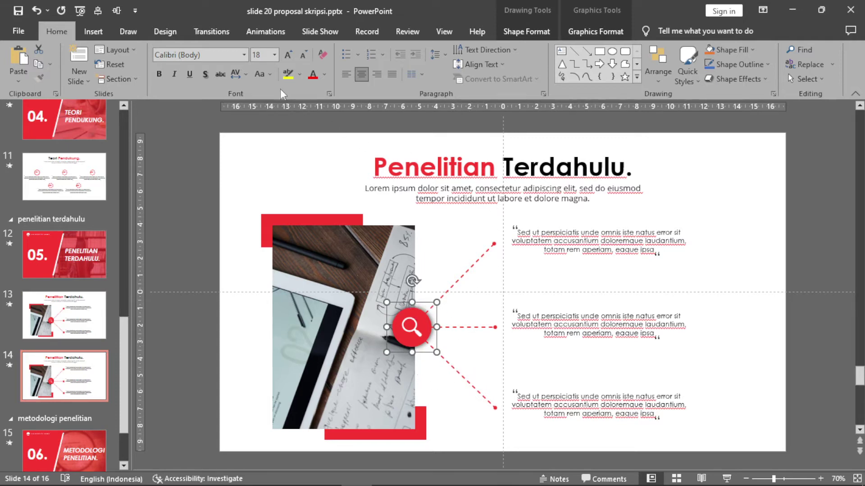
click(265, 32)
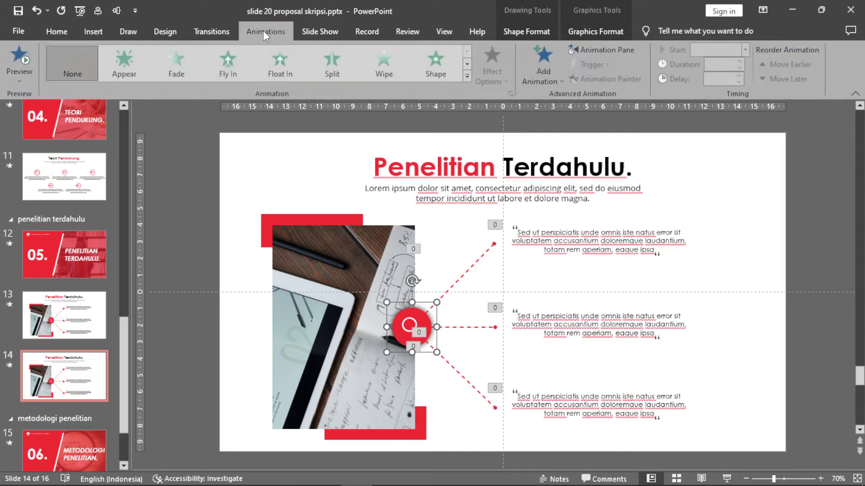
click(467, 76)
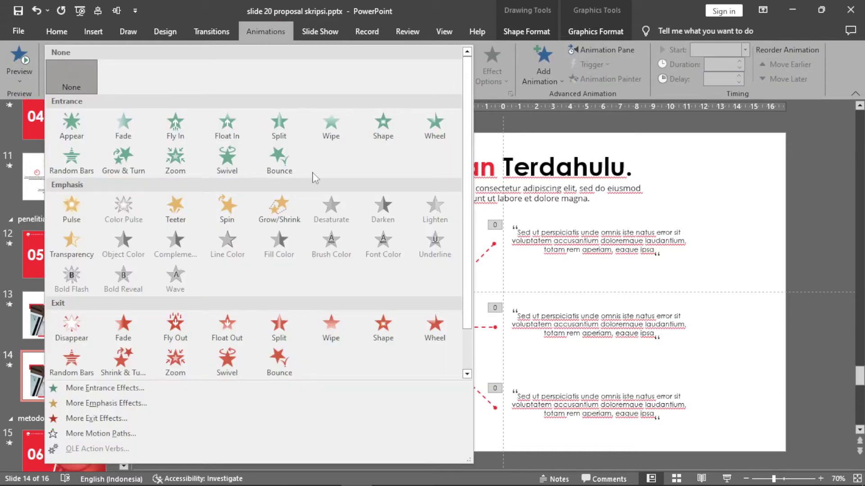
click(284, 209)
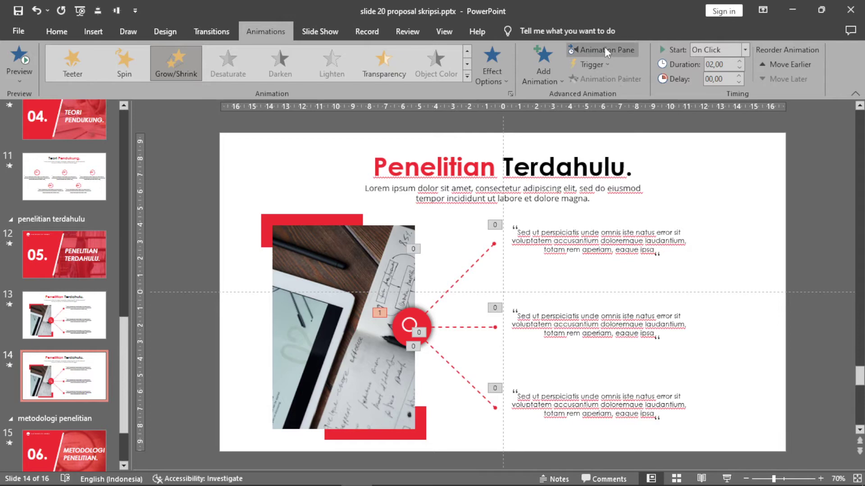
- Set Group 30's Grow/Shrink effect to a custom 80% size with Auto-reverse turned on
click(620, 51)
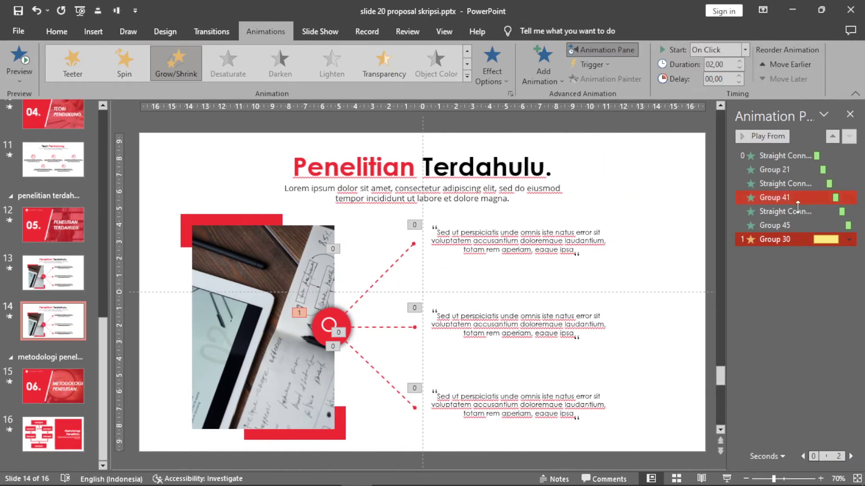
right_click(778, 244)
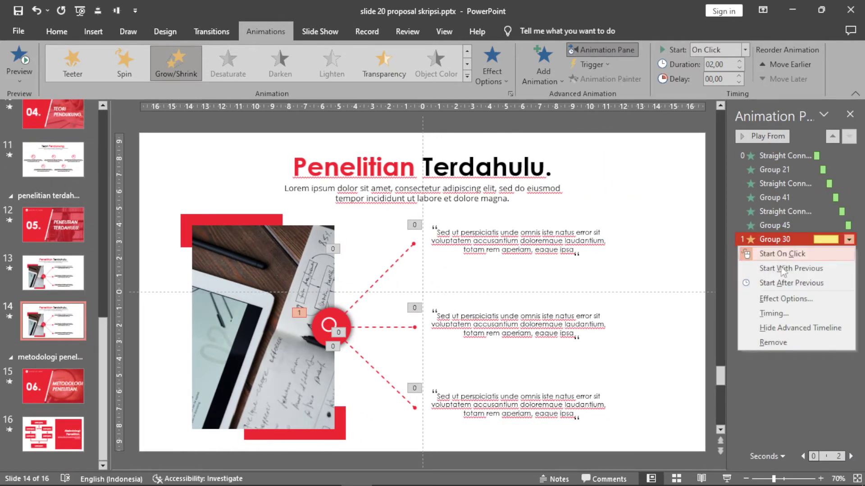
click(784, 302)
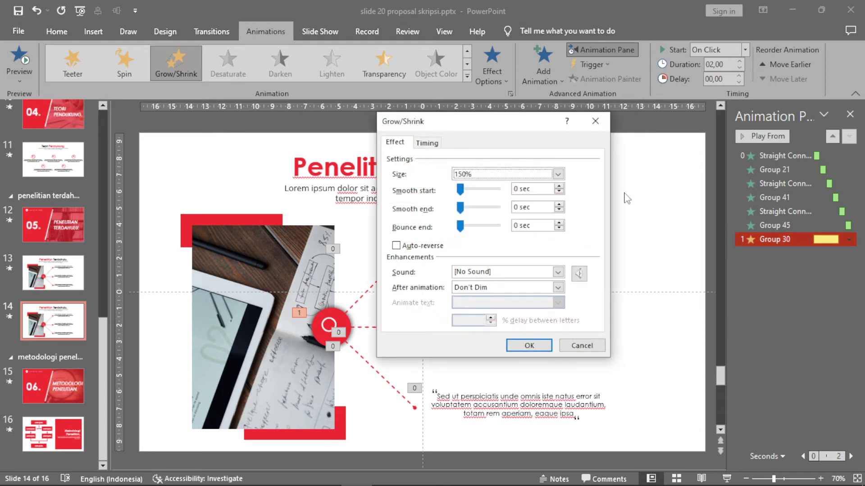
click(534, 176)
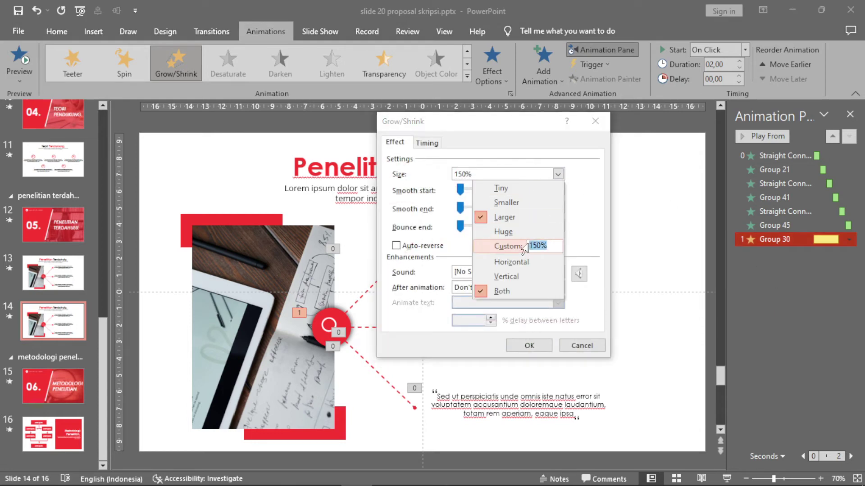
text(80)
key(Return)
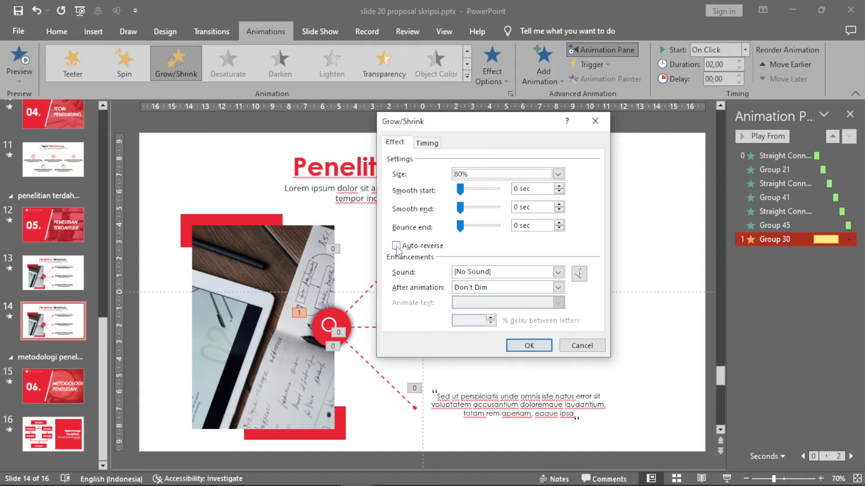
click(396, 246)
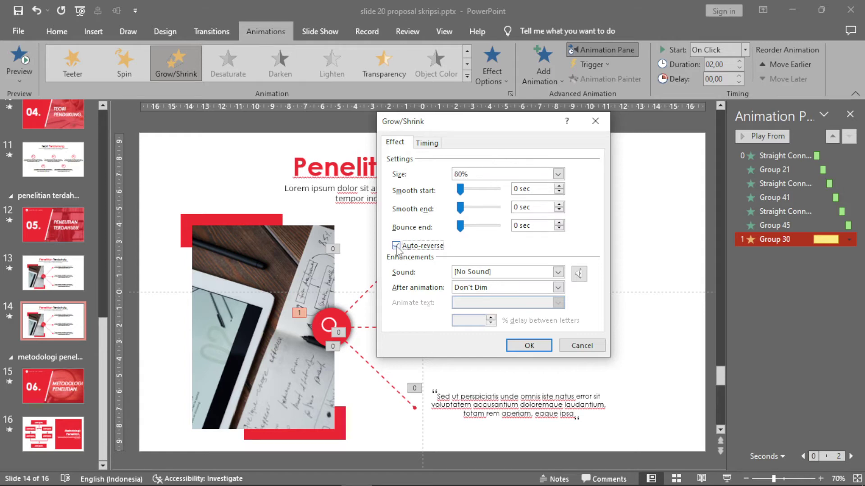
click(529, 346)
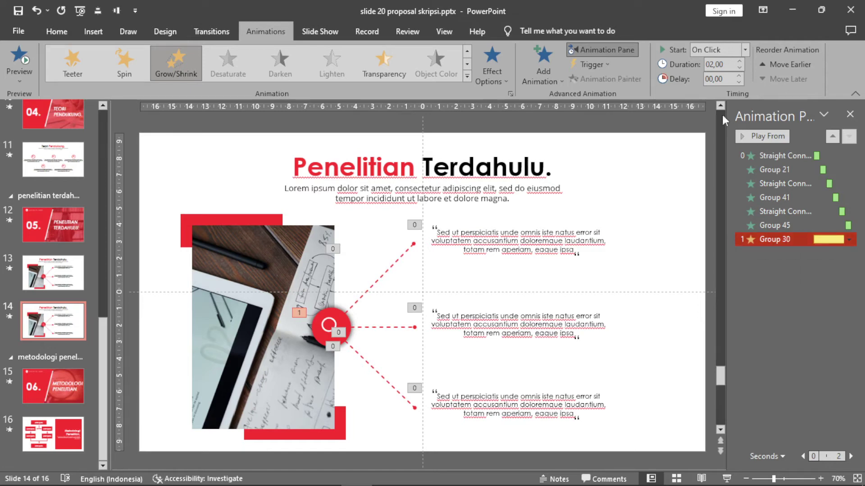
- Shorten Group 30's pulse to 0.10 seconds and move it to the top of the animation order
click(727, 65)
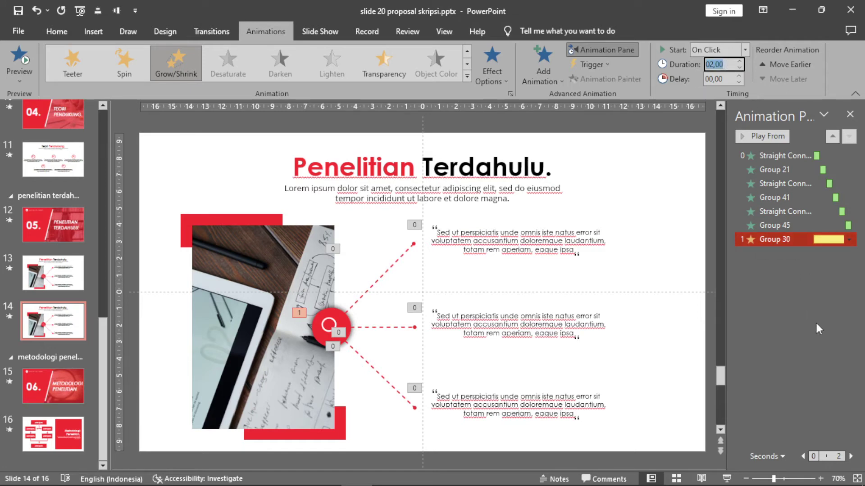
text(00,10)
key(Return)
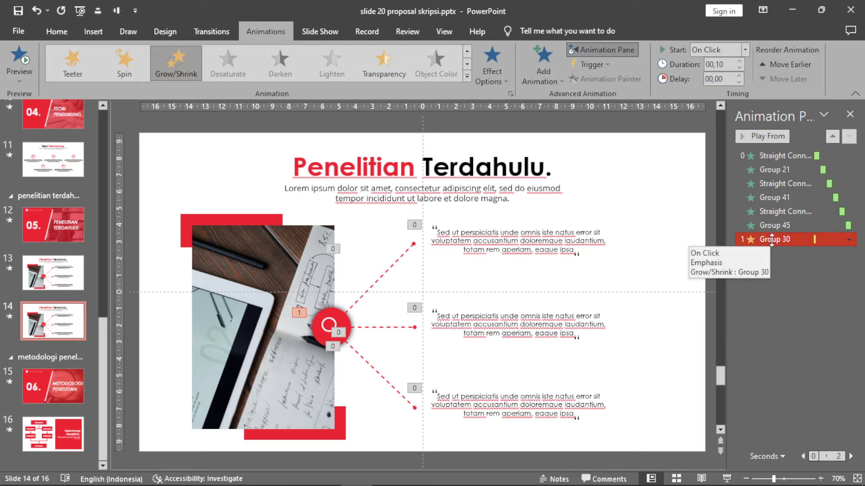
drag(773, 239, 771, 185)
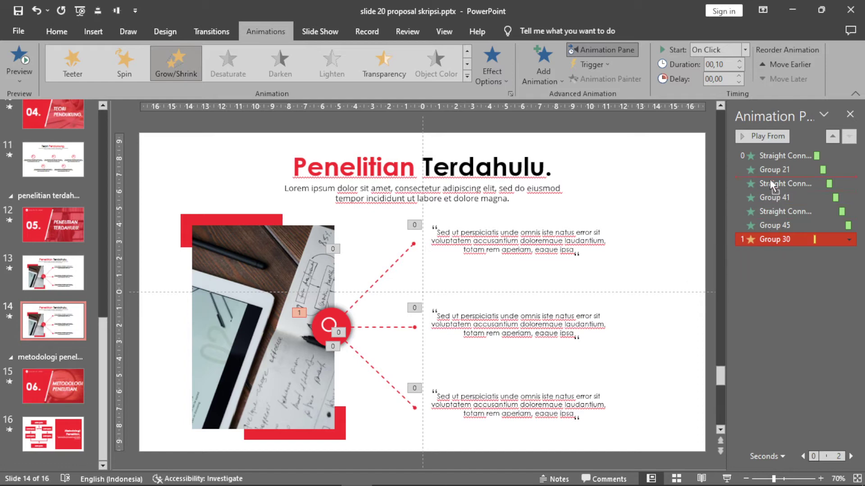
drag(771, 153, 771, 152)
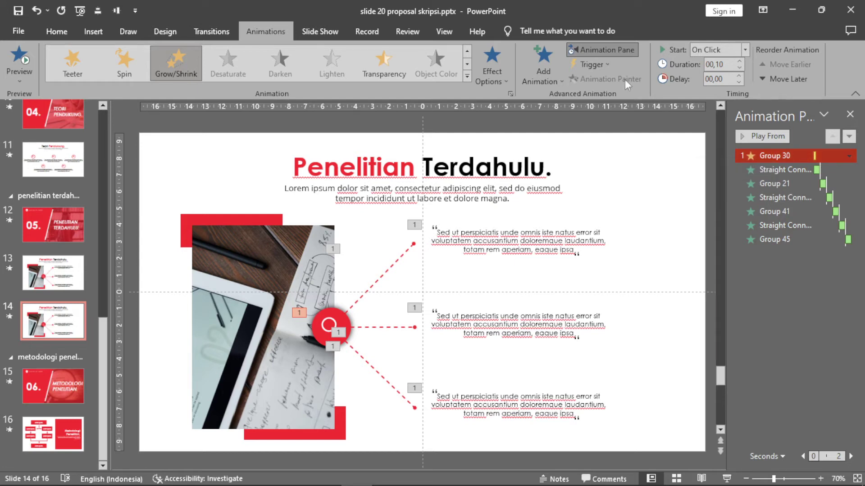
- Try an On Click of Group 30 trigger, undo it, and start the show from slide 14
click(604, 64)
mouse_move(606, 81)
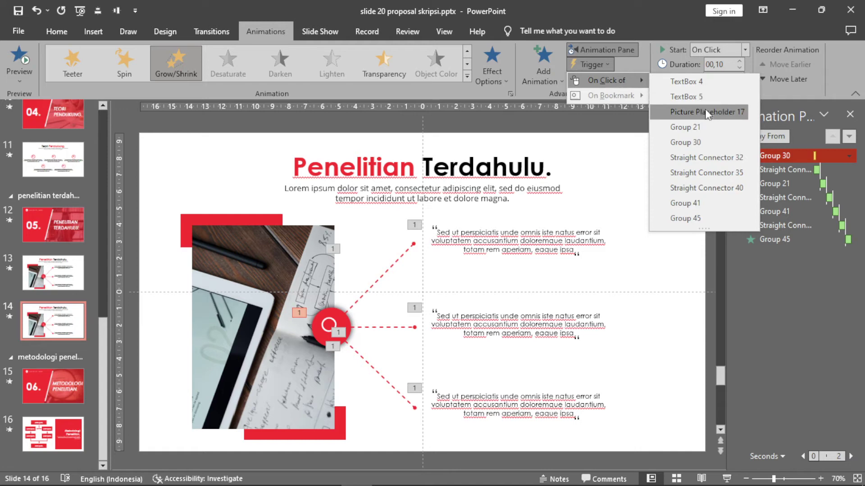
click(702, 147)
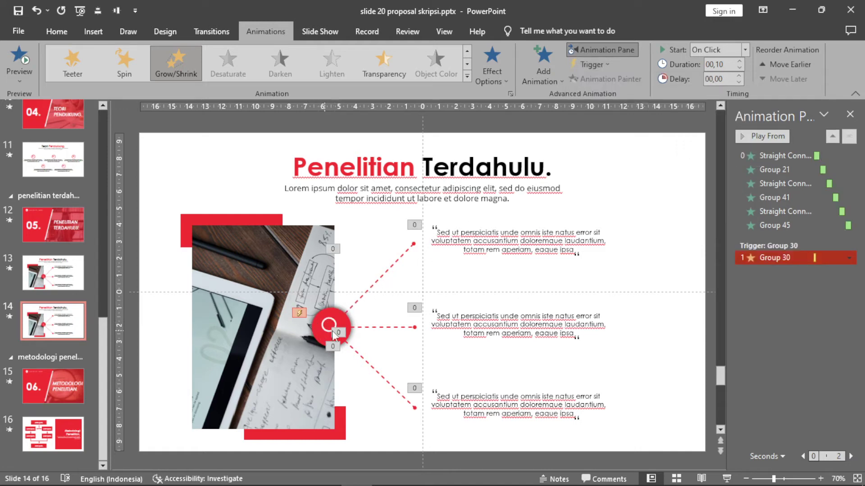
key(ctrl+z)
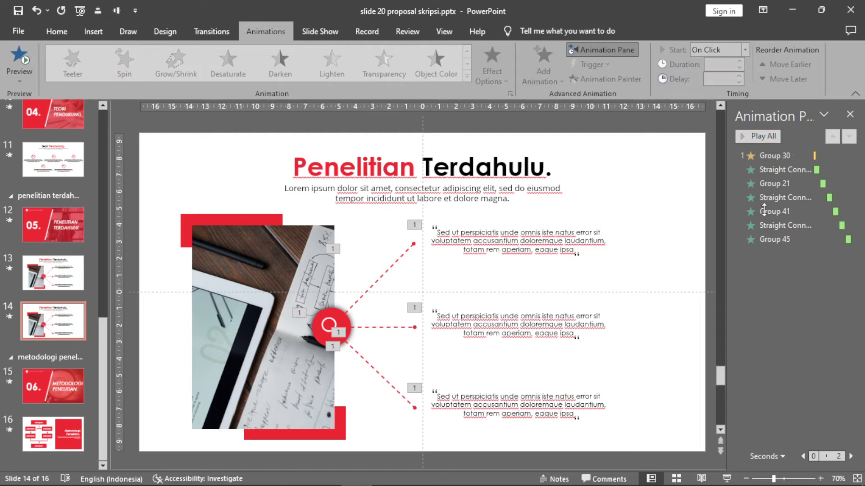
click(727, 478)
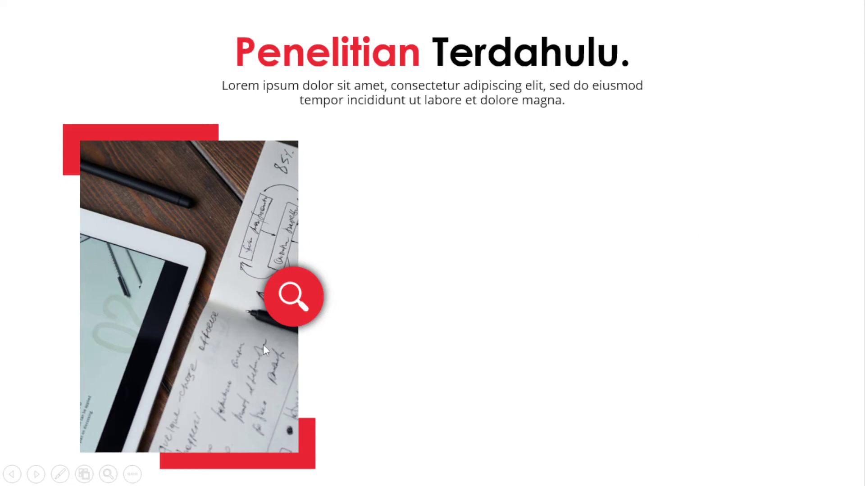
- Advance slide 14's show to reveal the connector lines and quote text
click(292, 296)
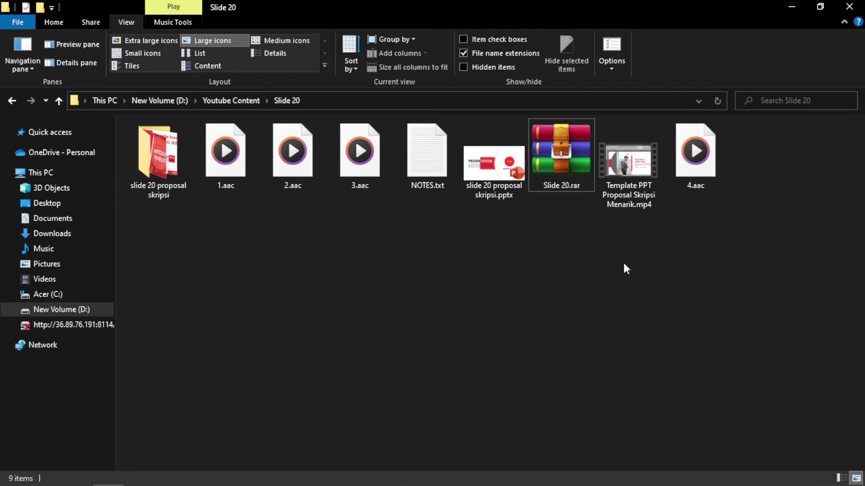
- Archive slide 20 proposal skripsi.pptx as slide 20 proposal skripsi.rar with a password
click(493, 169)
right_click(491, 169)
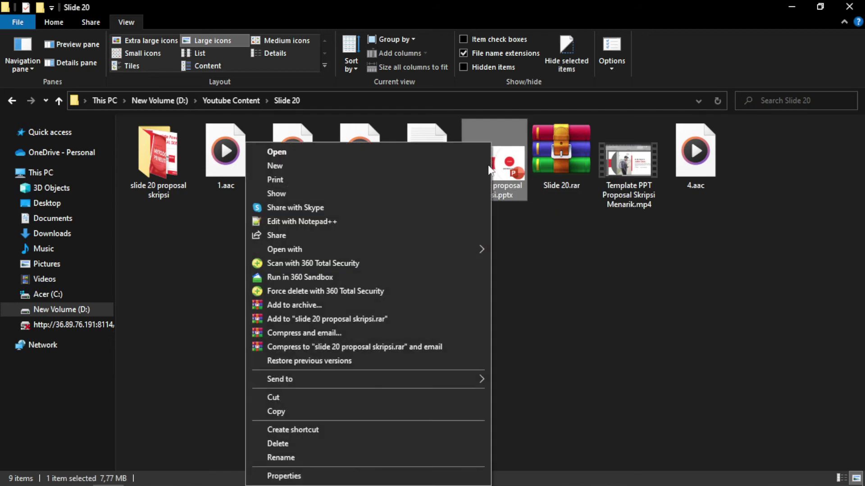
click(323, 305)
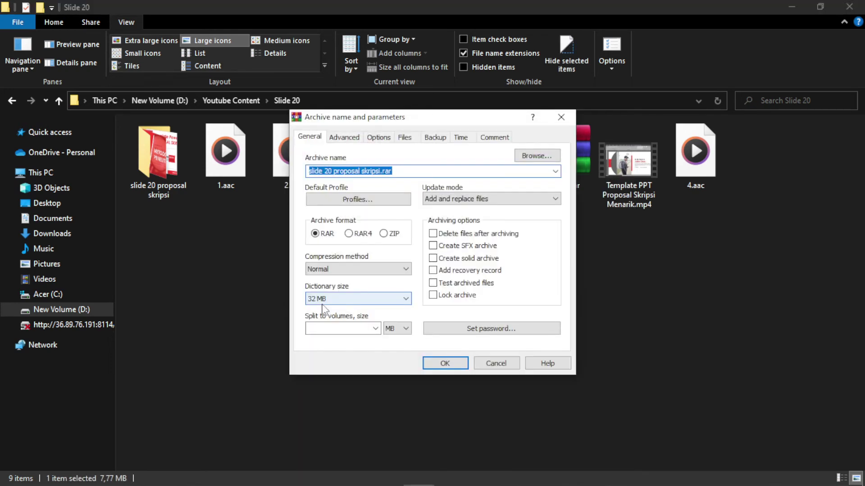
click(480, 326)
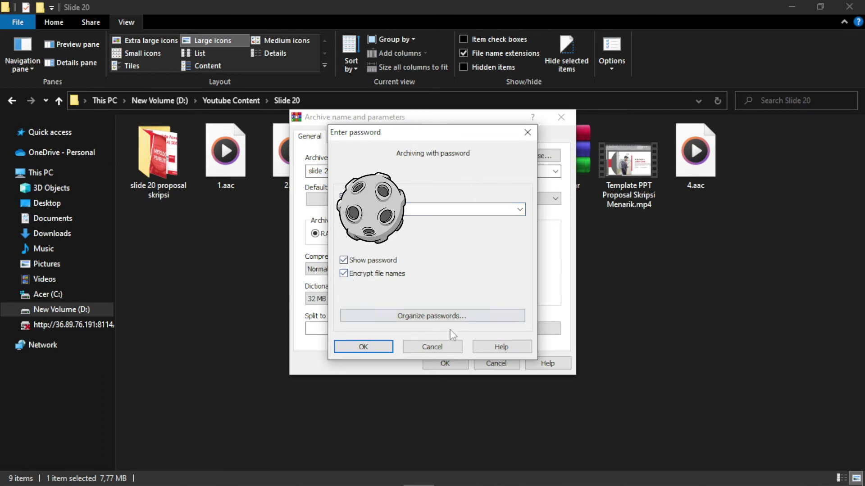
click(386, 349)
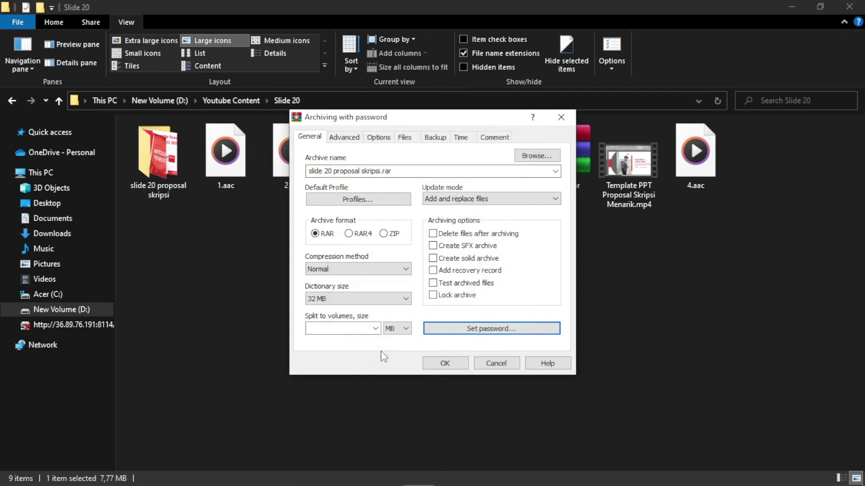
click(445, 363)
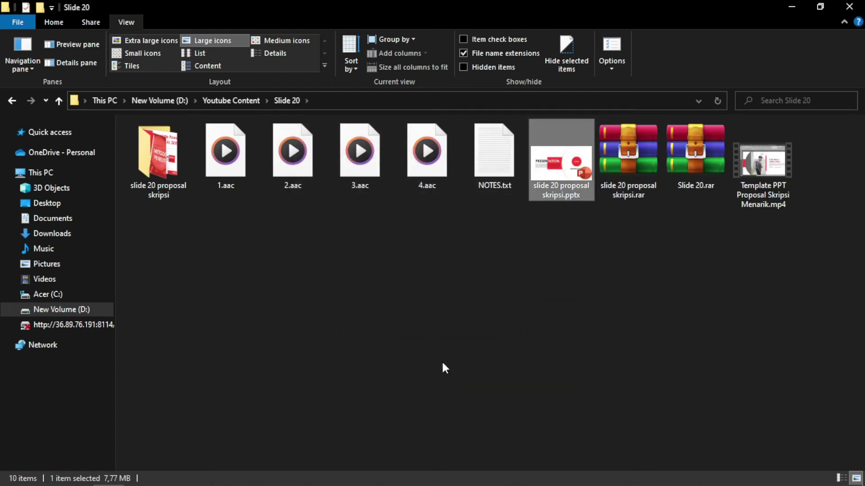
- Open slide 20 proposal skripsi.rar with its password and dismiss the license reminder
double_click(616, 152)
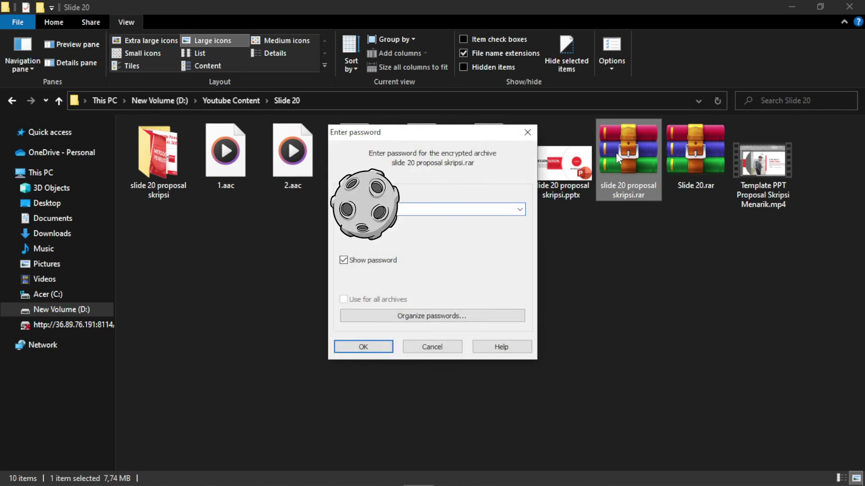
click(382, 347)
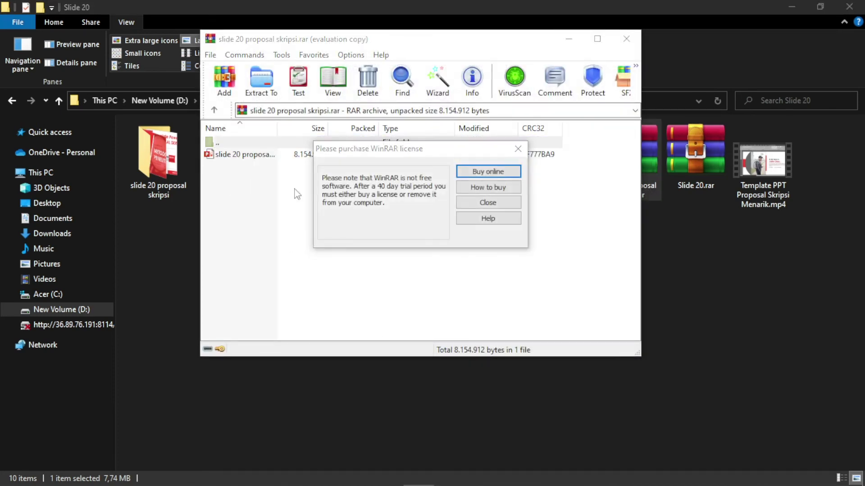
click(518, 147)
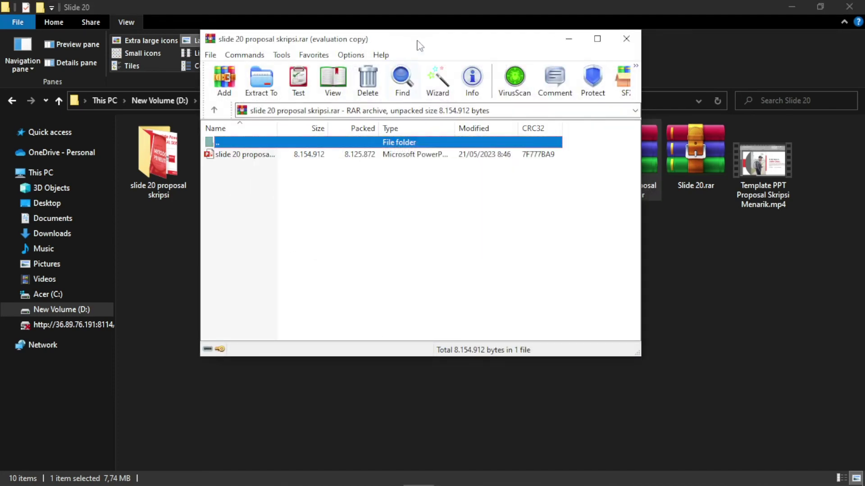
- Reposition the WinRAR archive window higher on the screen
drag(421, 41, 435, 92)
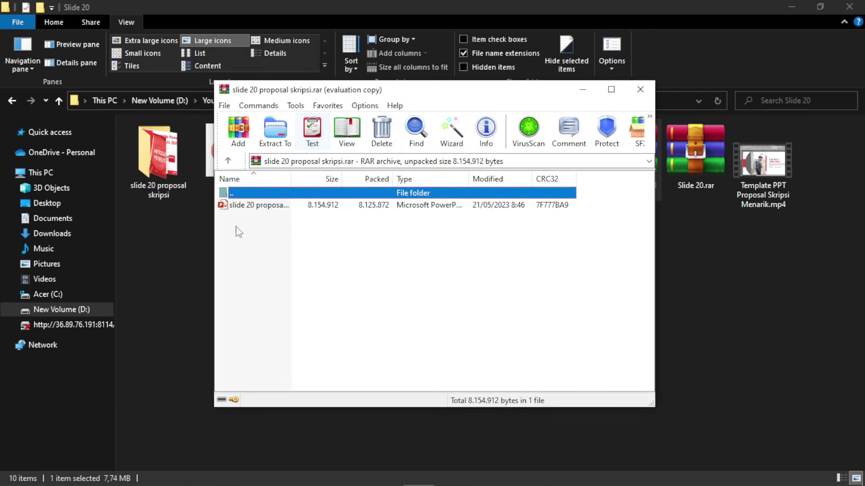
mouse_move(381, 93)
mouse_down()
mouse_move(293, 47)
mouse_move(289, 100)
mouse_up()
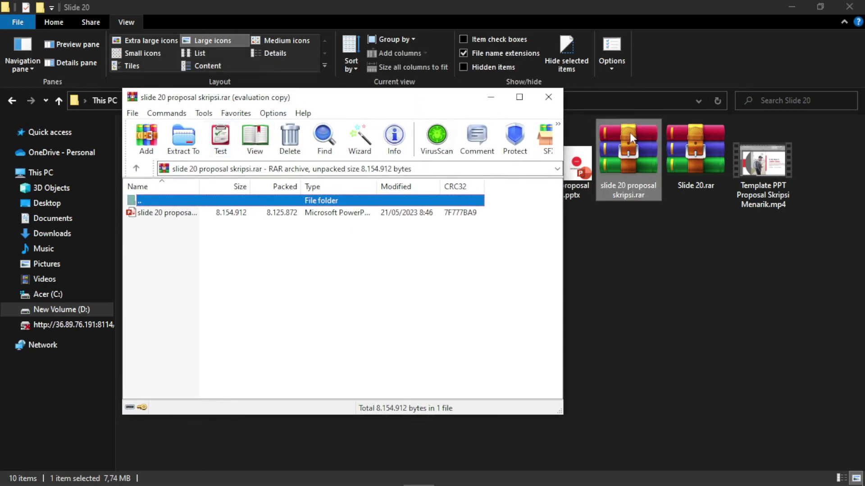
drag(463, 101, 458, 94)
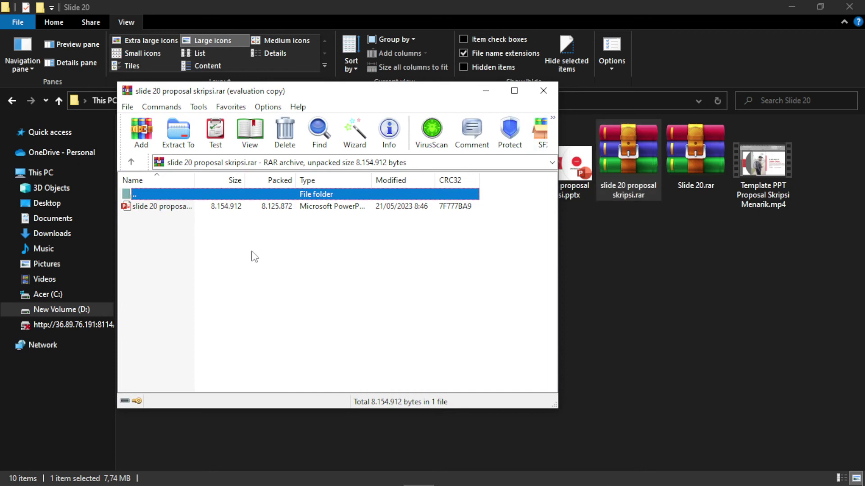
drag(341, 98, 344, 77)
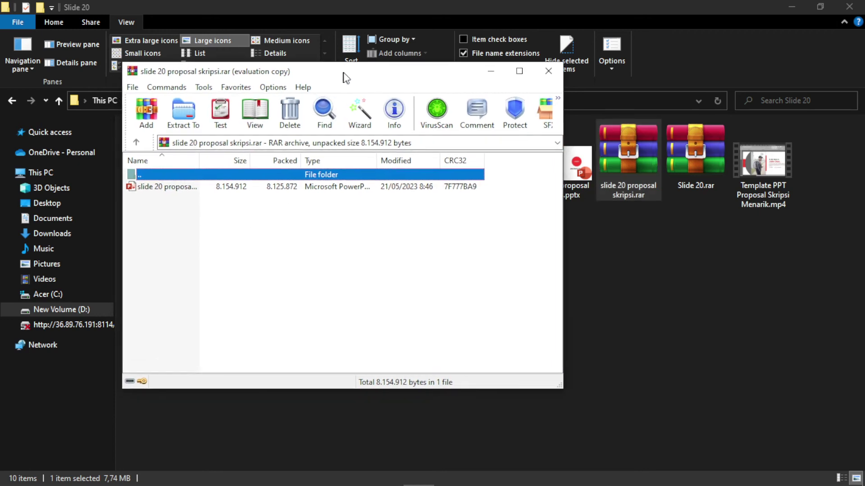